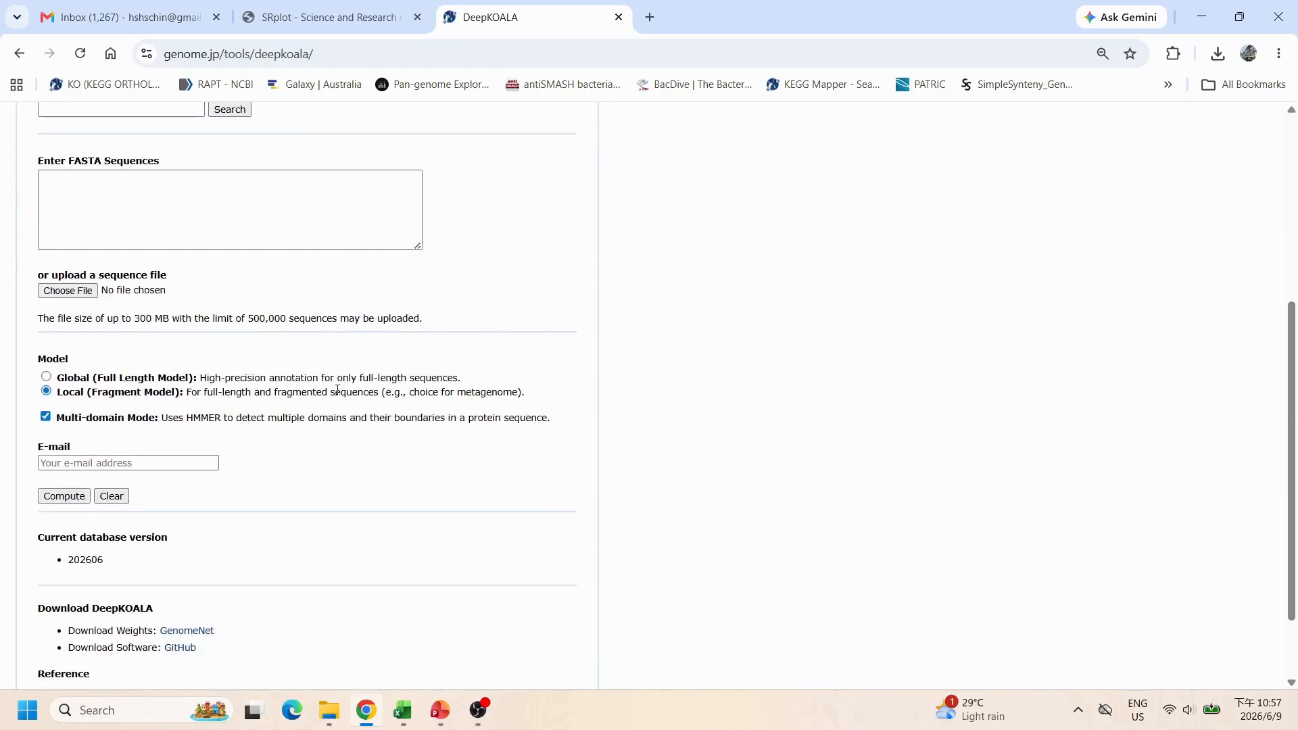
Step: Upload the protein sequence file Cedeca_Siew.fasta from the FAA folder to the DeepKOALA form
click(87, 291)
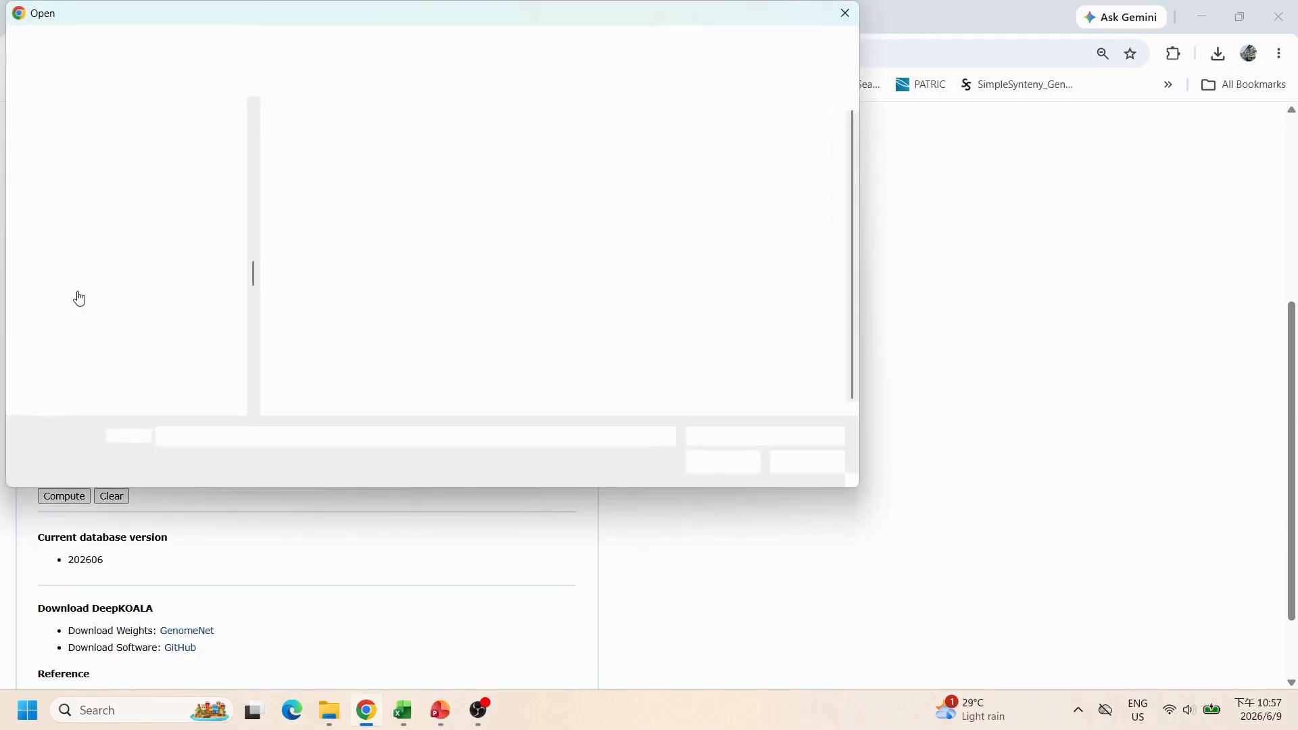
click(338, 160)
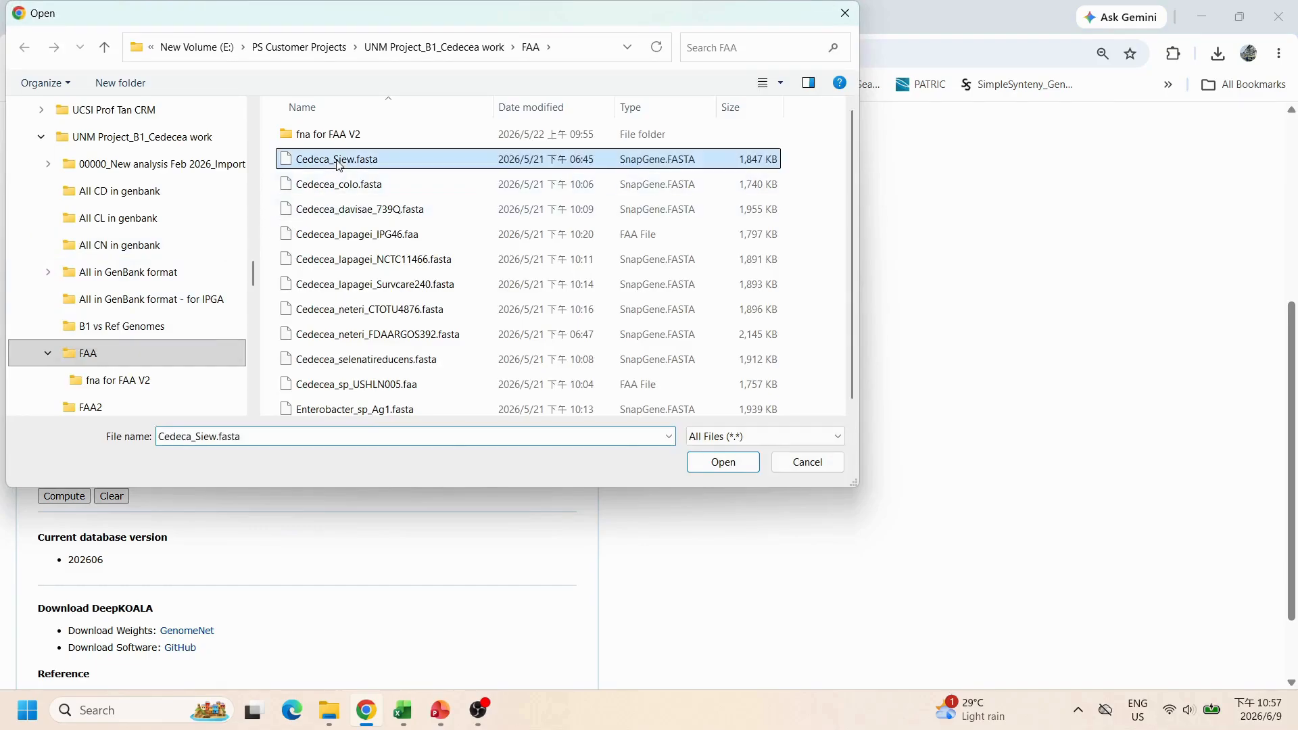
click(715, 463)
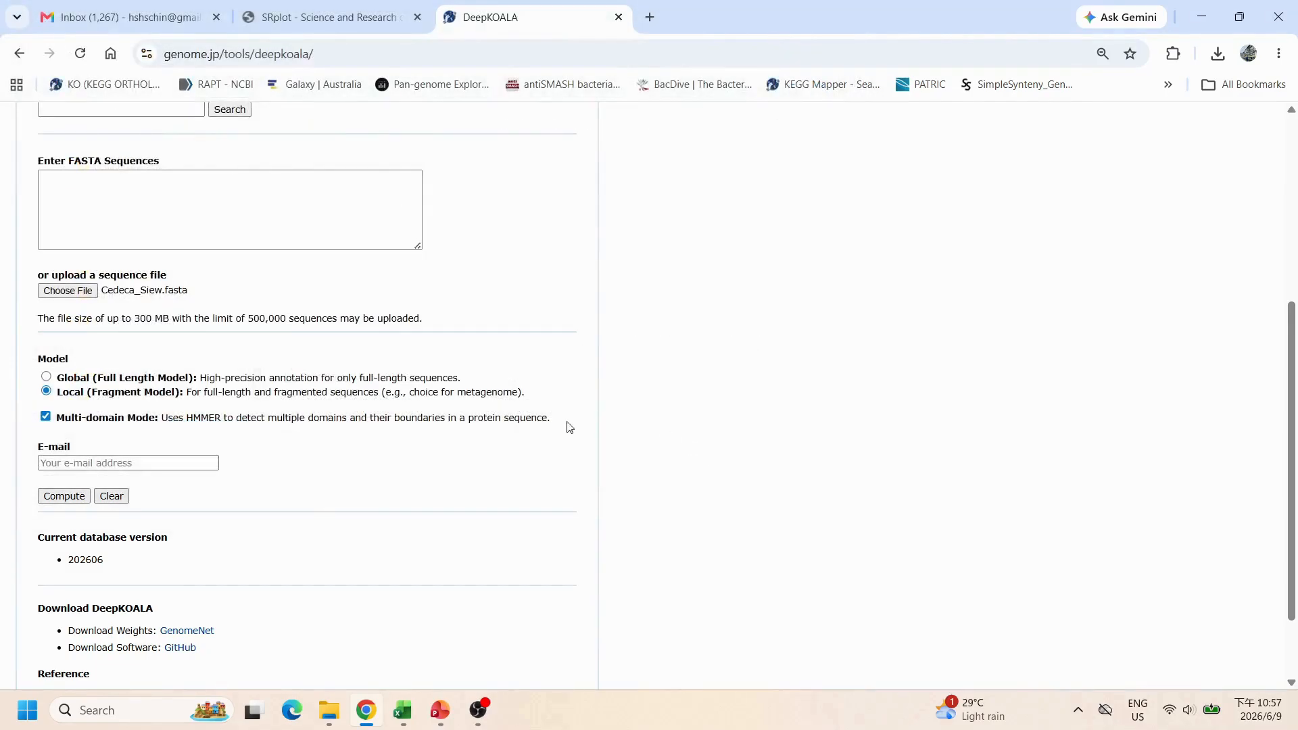
Step: Fill in the e-mail address field and submit the DeepKOALA annotation request
click(156, 463)
click(174, 499)
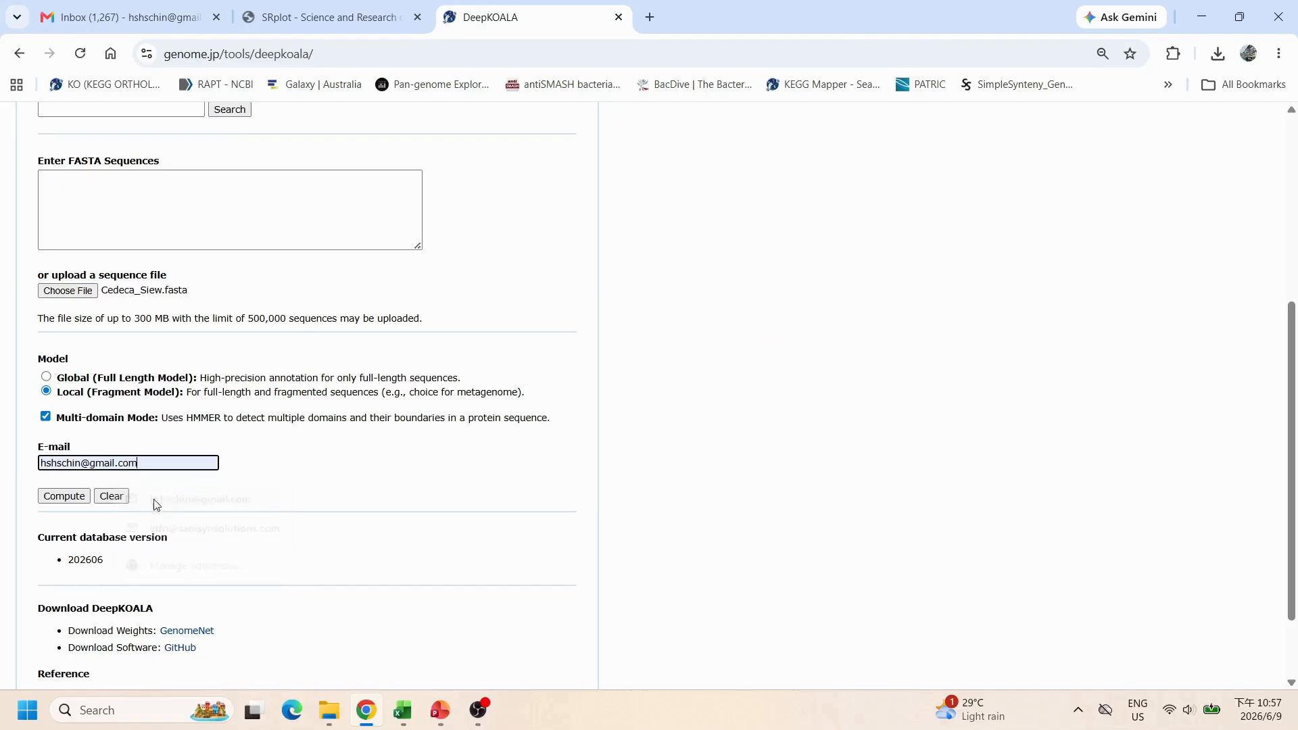
click(63, 497)
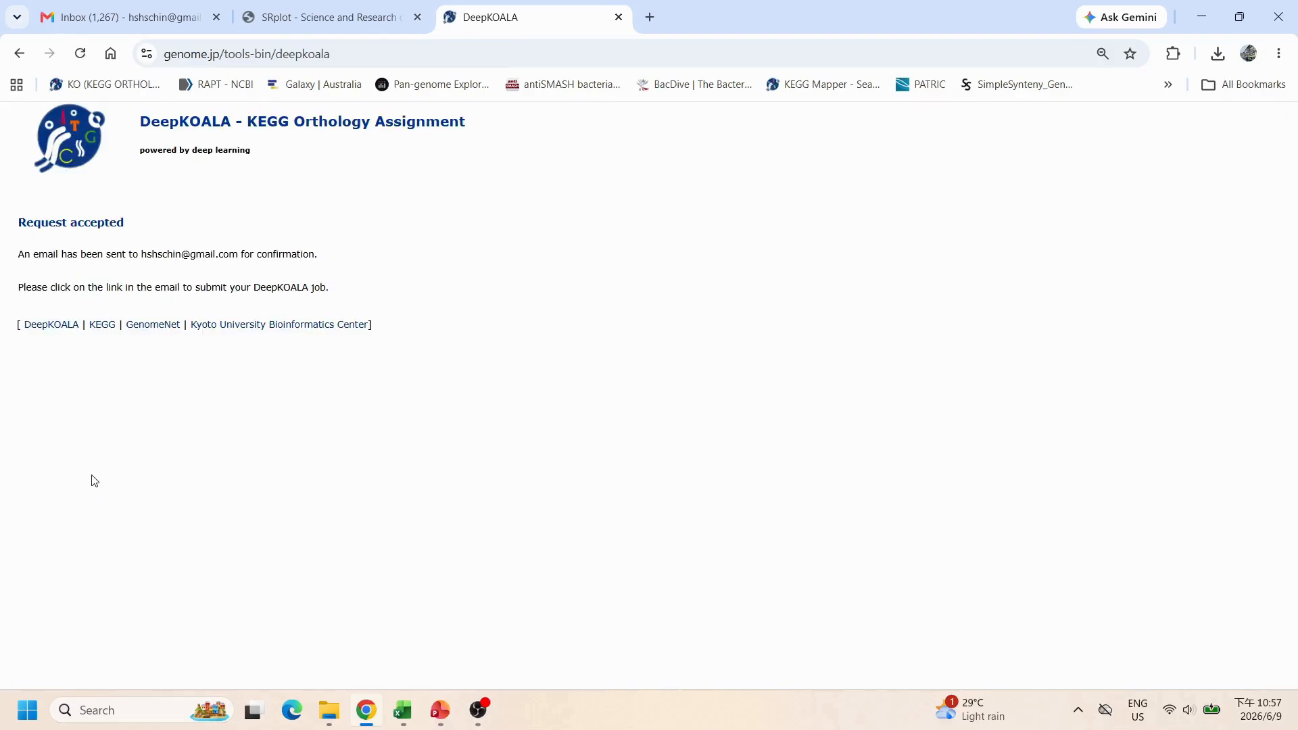
Step: Open the DeepKOALA request-accepted confirmation email in the Gmail inbox
drag(20, 252, 319, 257)
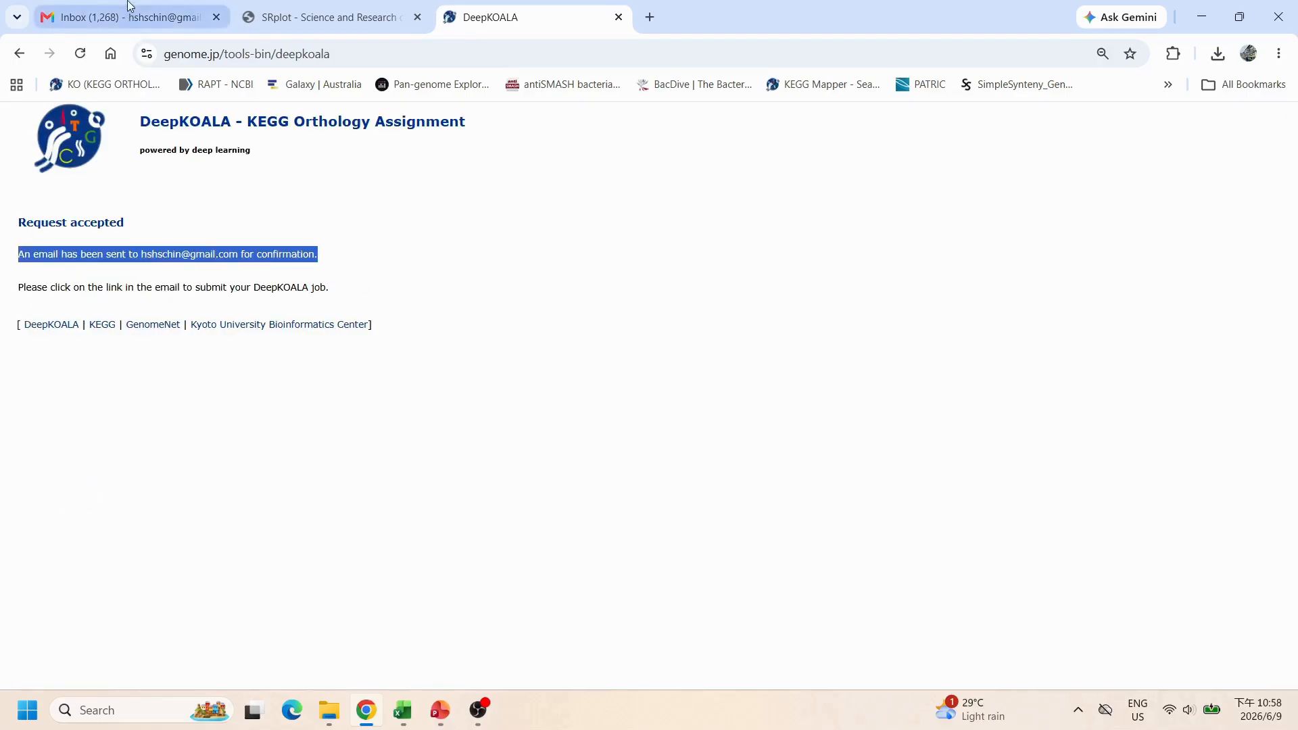
click(179, 15)
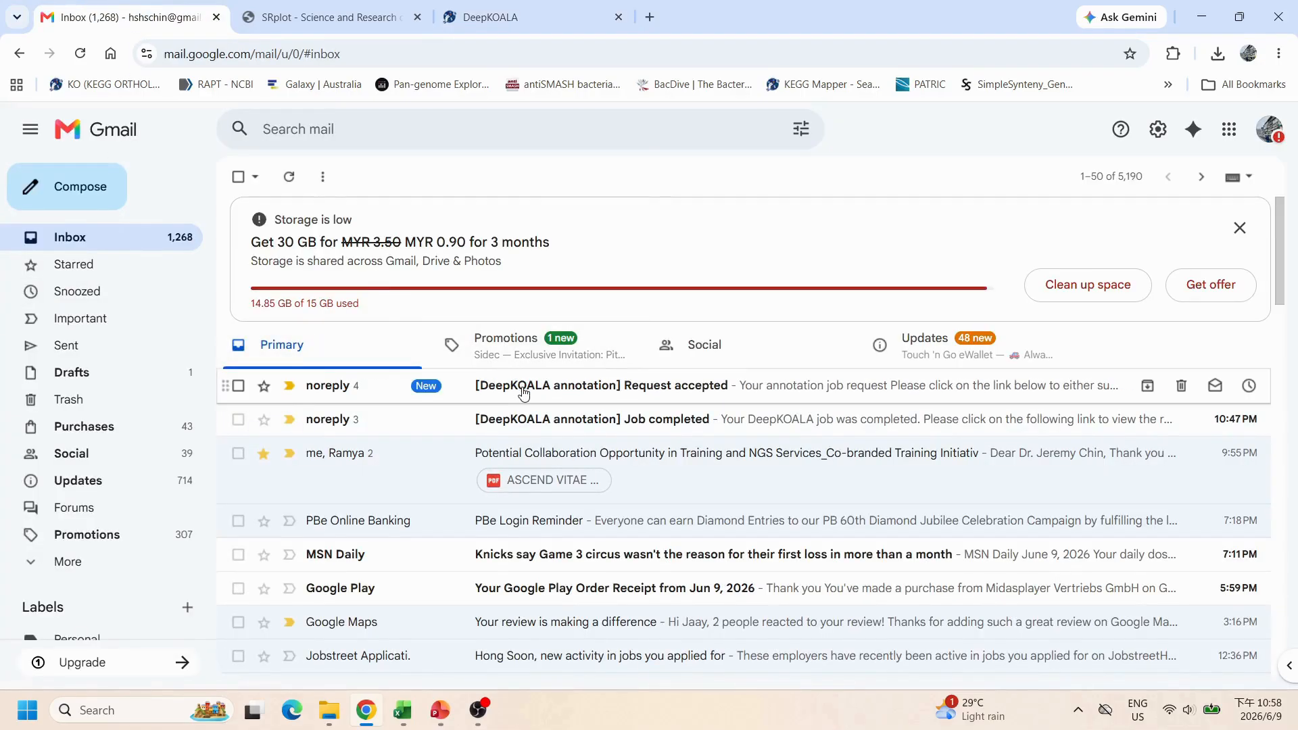
click(519, 386)
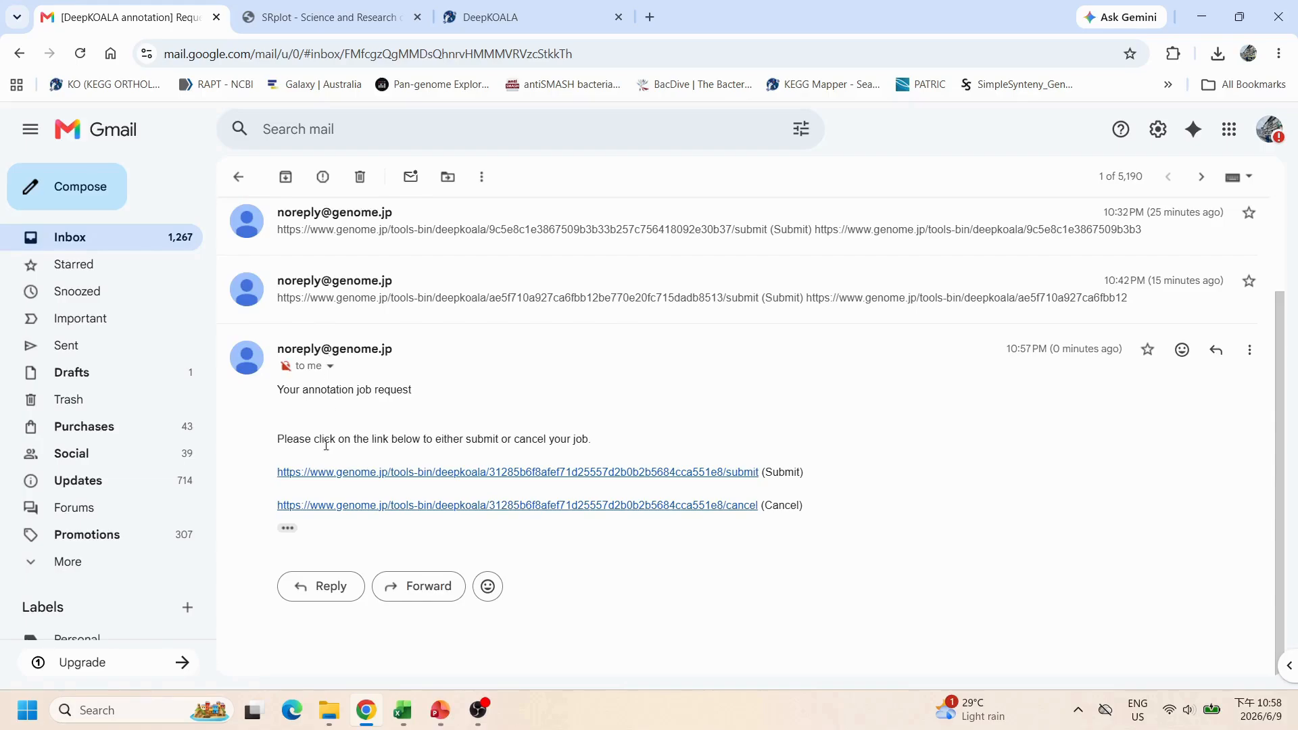
Step: Confirm the annotation job by following the submit link in the email
drag(280, 480, 812, 481)
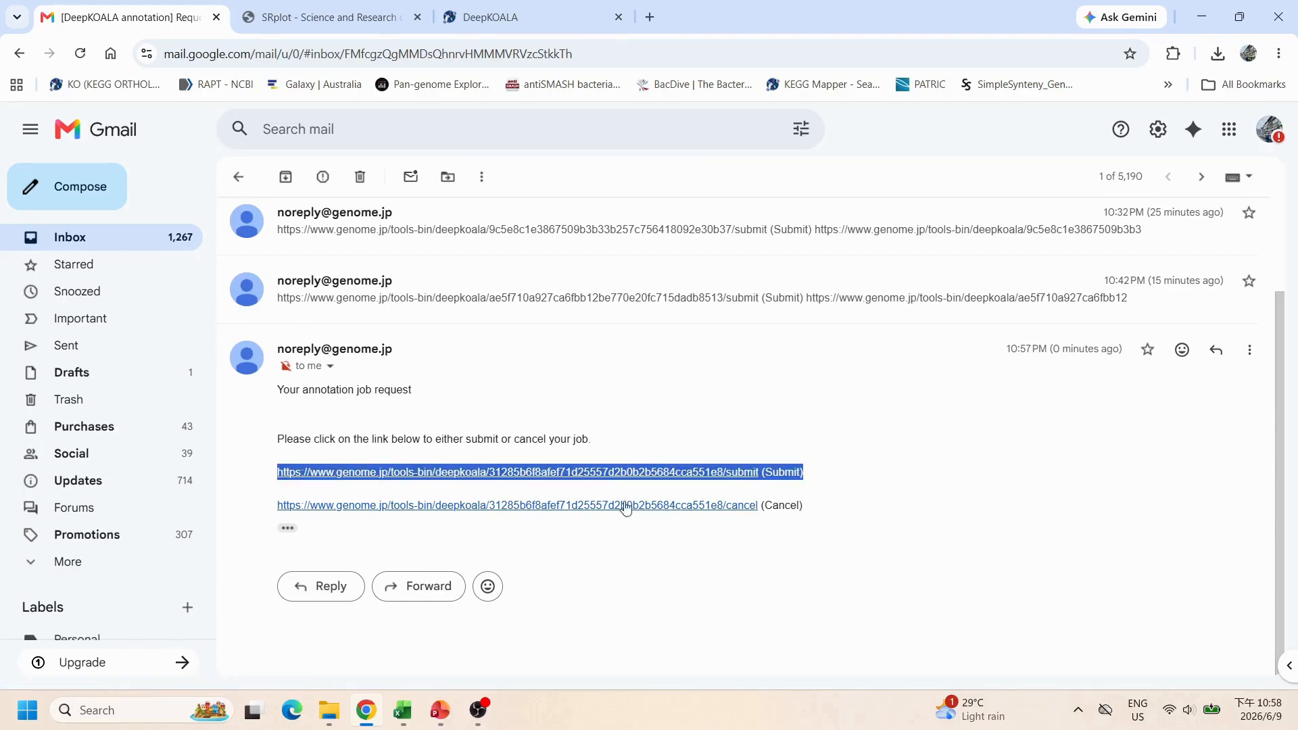
click(869, 481)
click(645, 475)
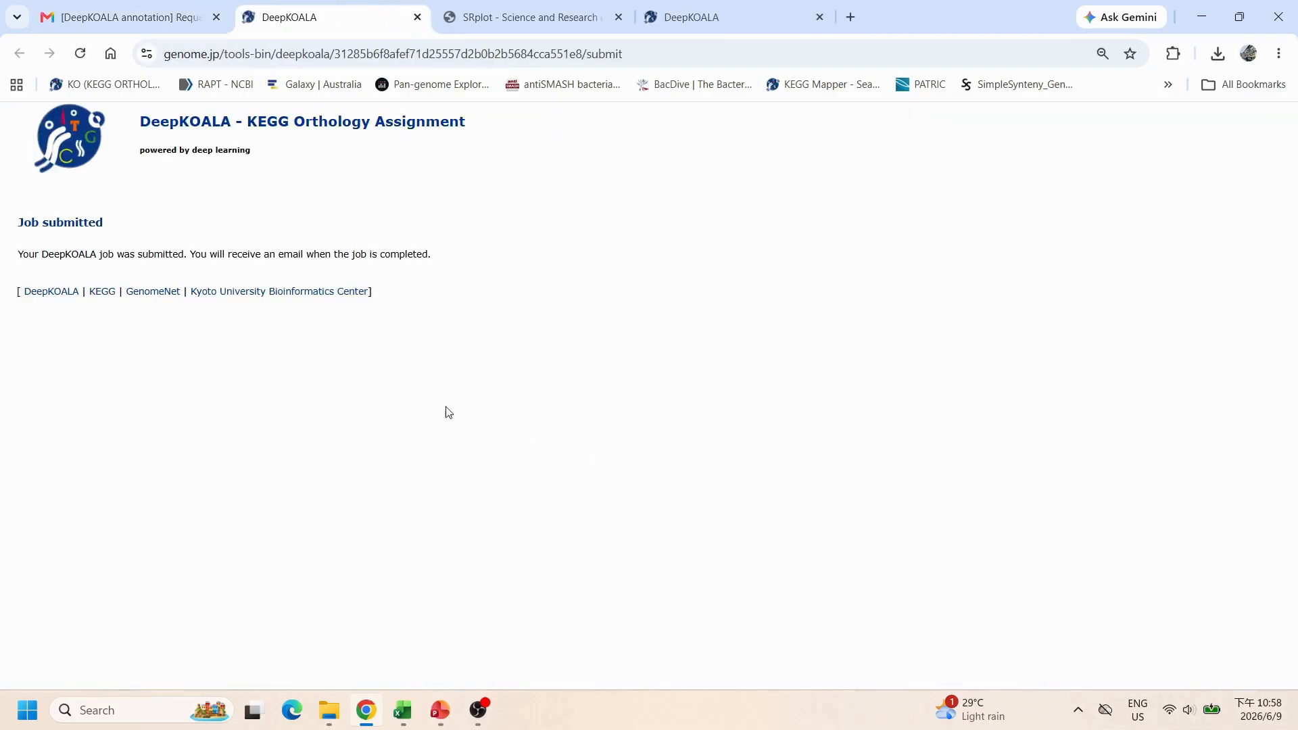
drag(18, 224, 107, 226)
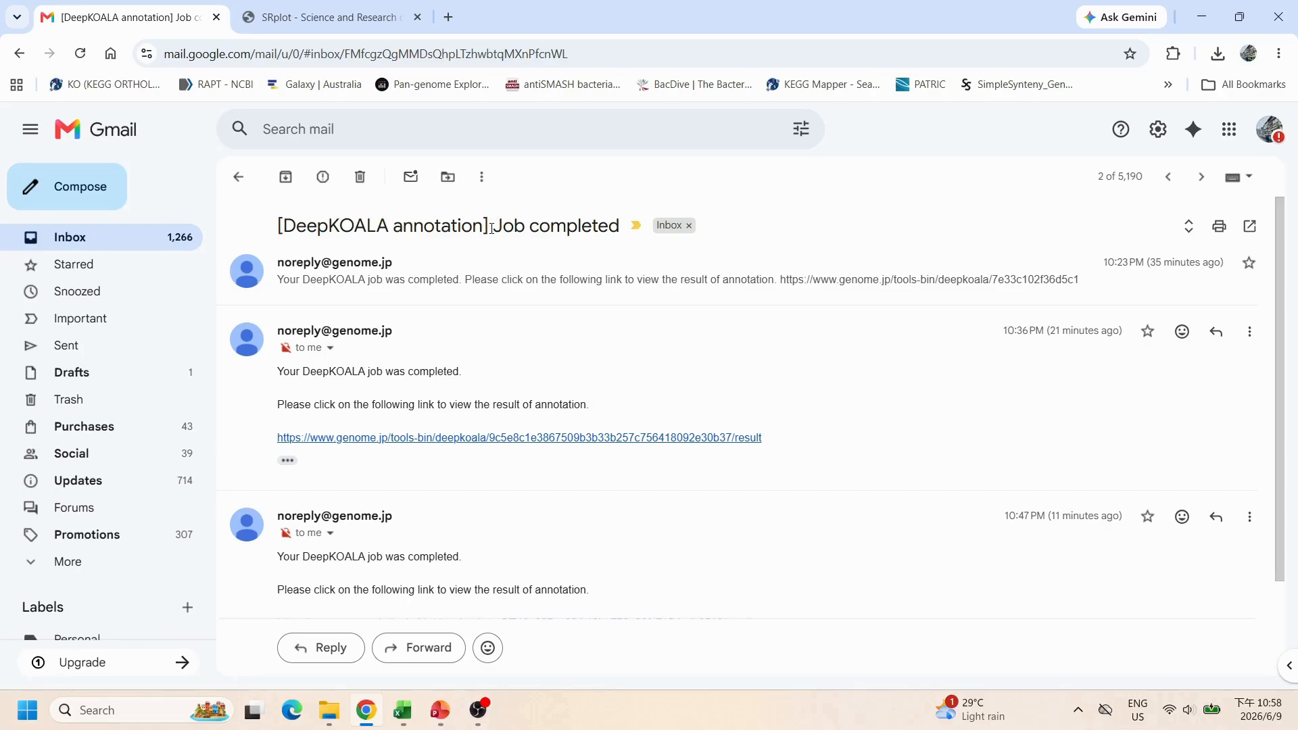
Step: Open the annotation result page from the link in the job-completed email
drag(495, 226, 619, 225)
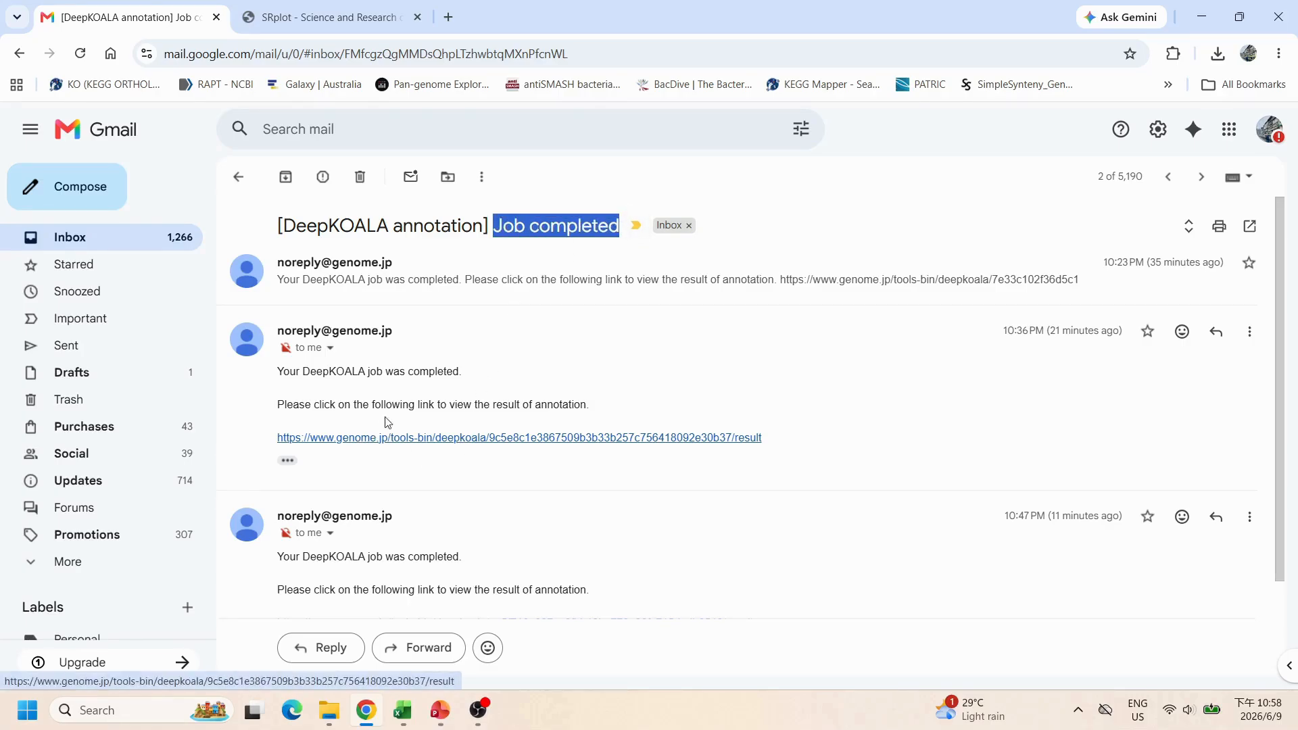
drag(418, 405, 590, 404)
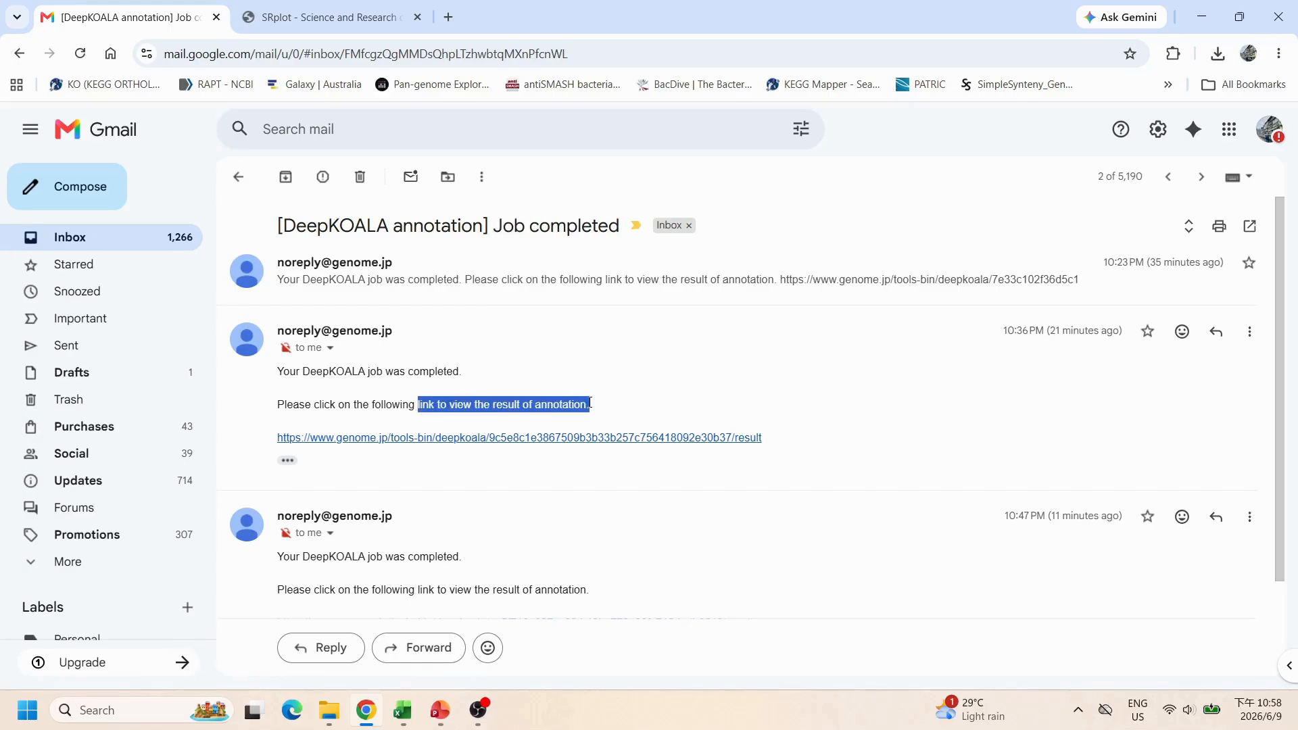
click(449, 438)
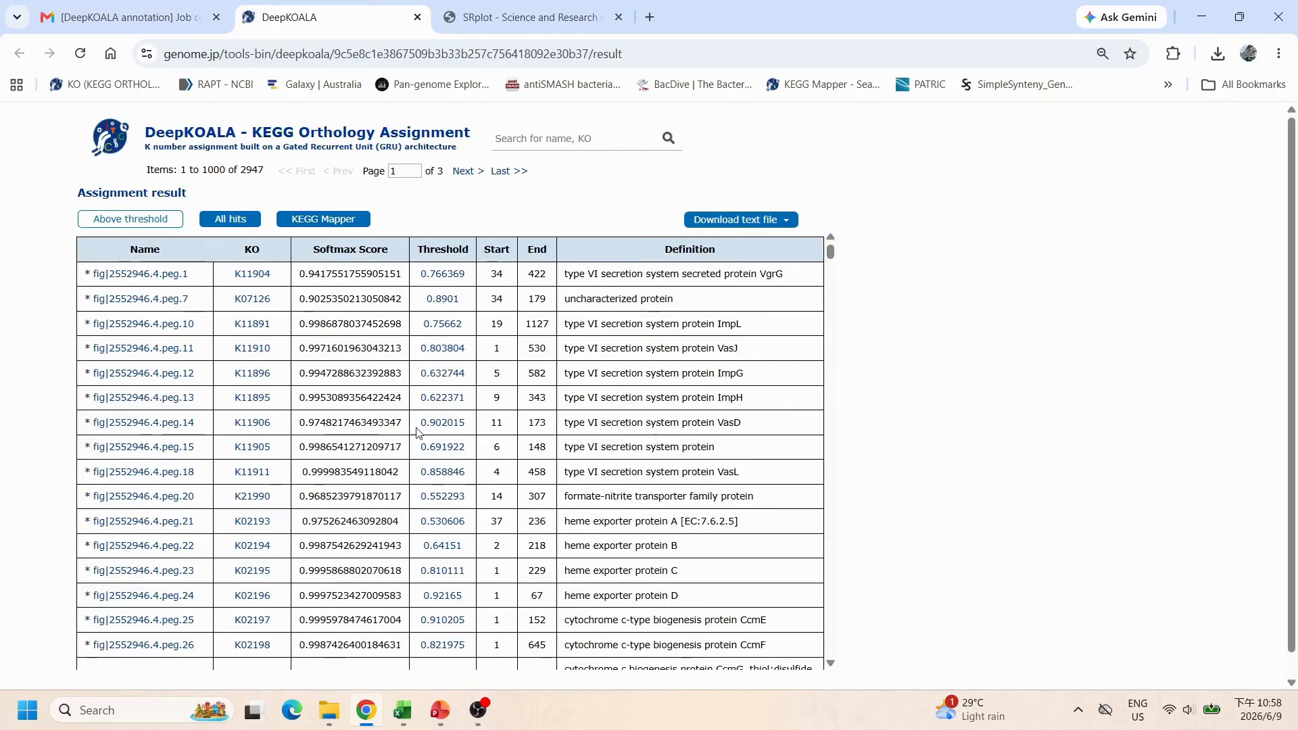
Step: Download the result as the input file for KEGG Mapper
scroll(310, 391, down, 10)
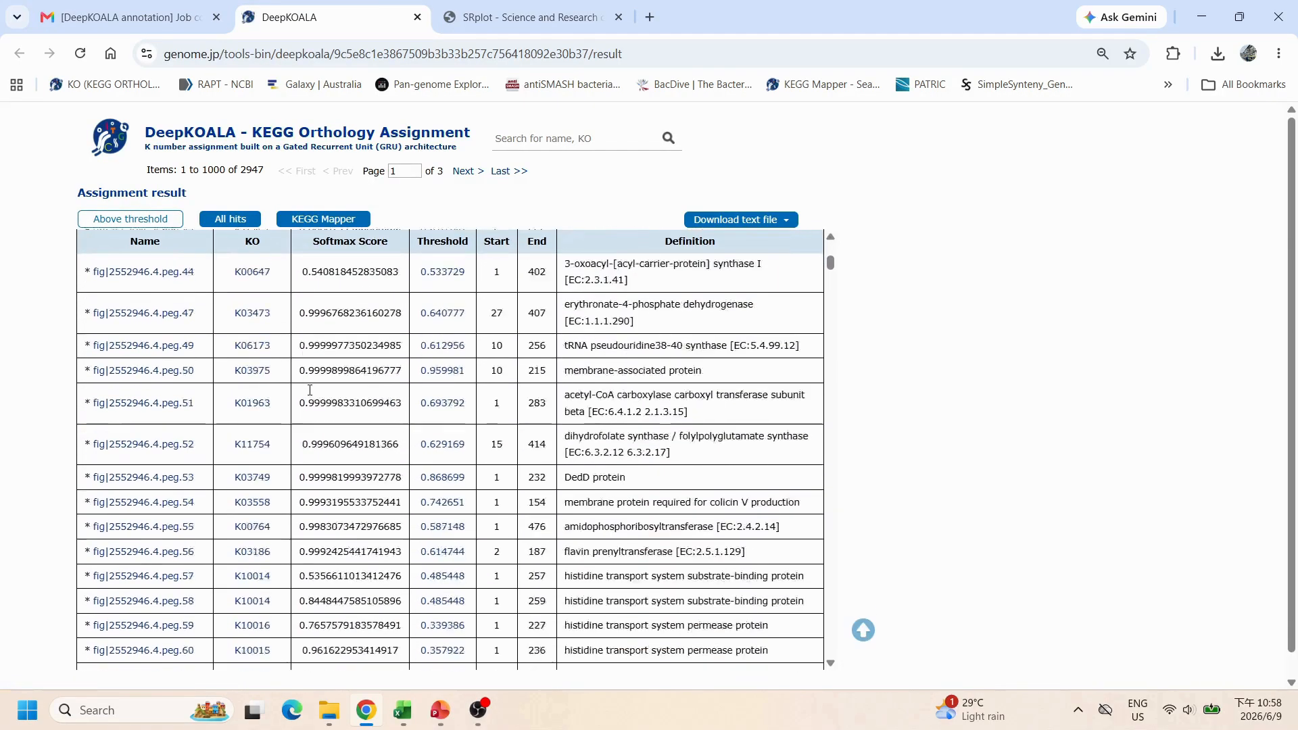
scroll(310, 390, up, 10)
click(744, 219)
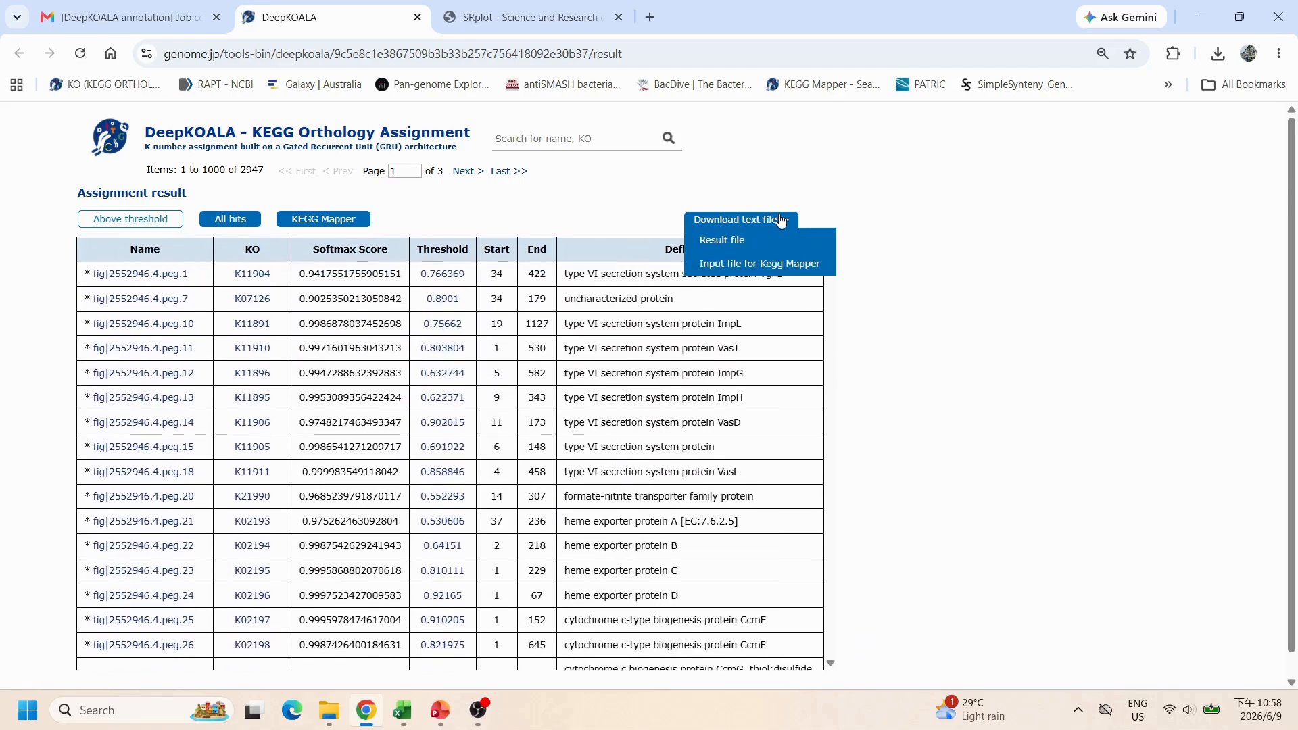
click(759, 263)
Step: Open the KEGG Mapper reconstruction of the annotation results and browse the pathway list
click(363, 219)
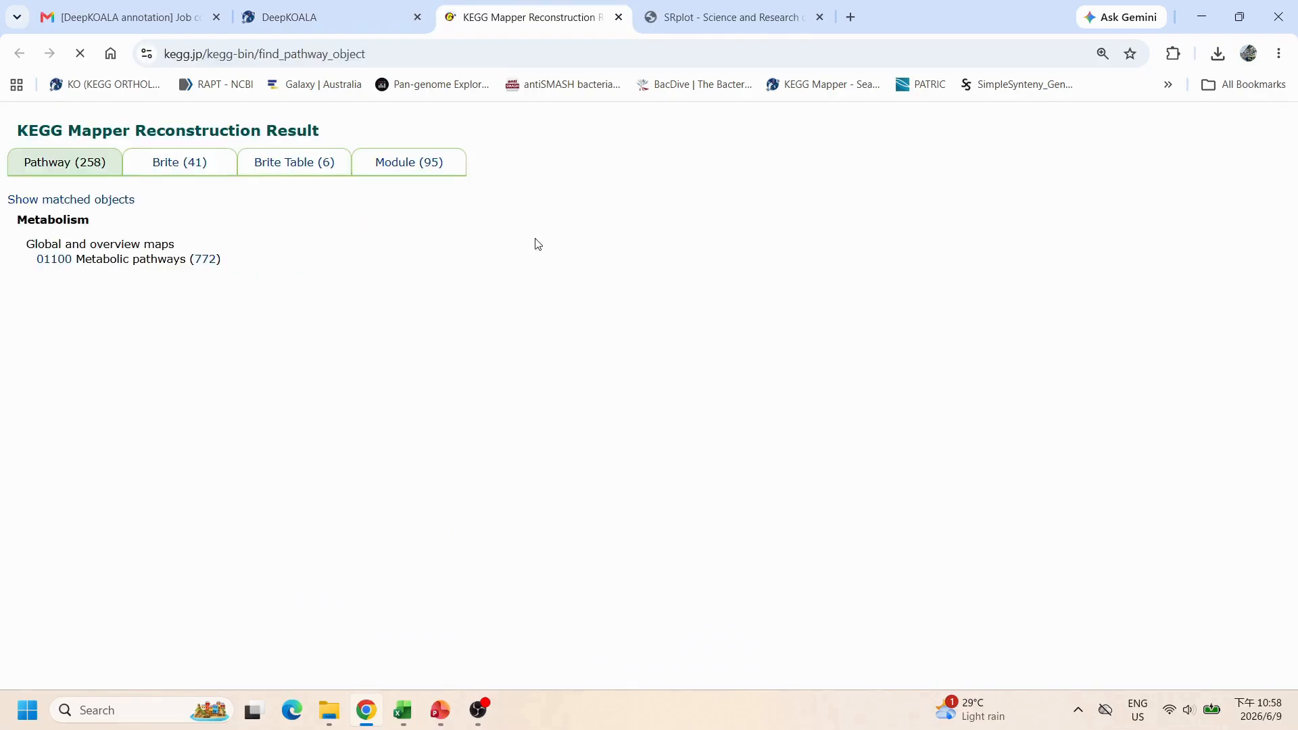
scroll(501, 284, down, 3)
scroll(500, 285, down, 2)
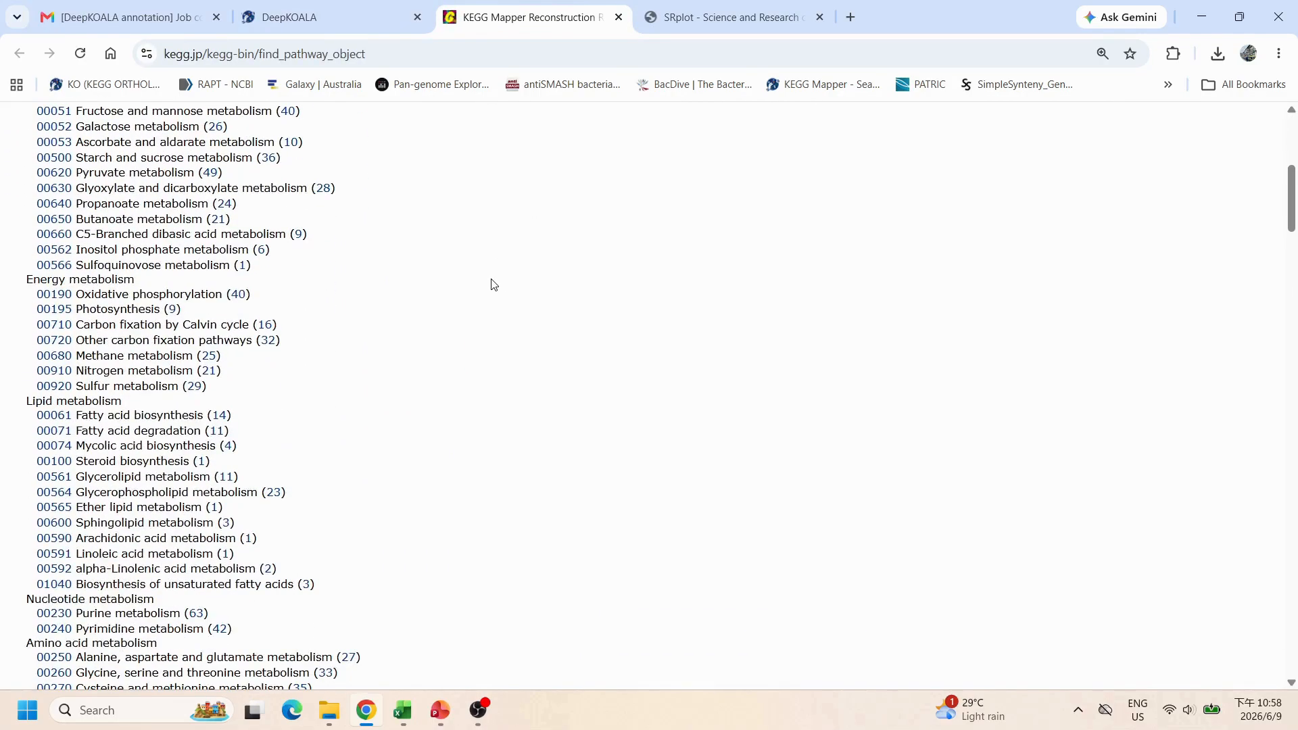
Step: Copy the seven Energy metabolism pathway entries with their counts
drag(17, 298, 326, 385)
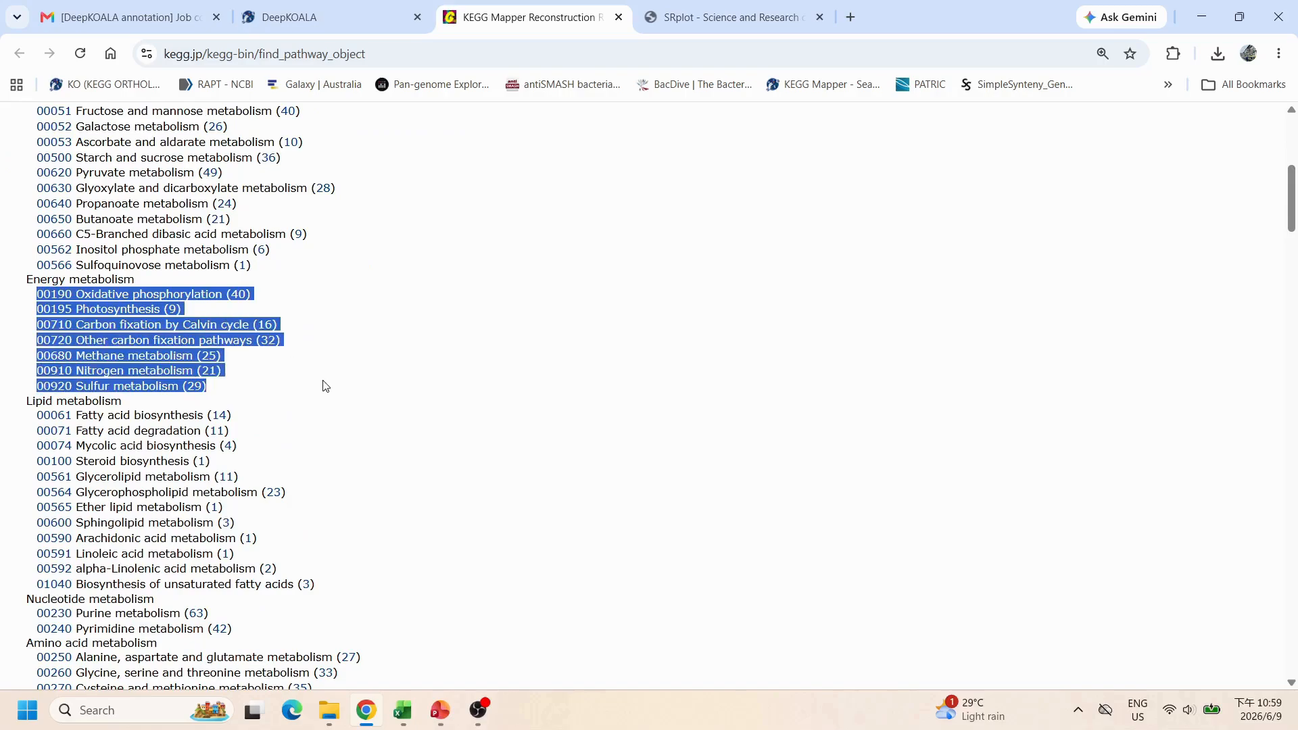
right_click(125, 295)
click(173, 318)
Step: Switch to Excel and paste the pathway entries into cell A1 of Sheet6, matching destination formatting
click(409, 707)
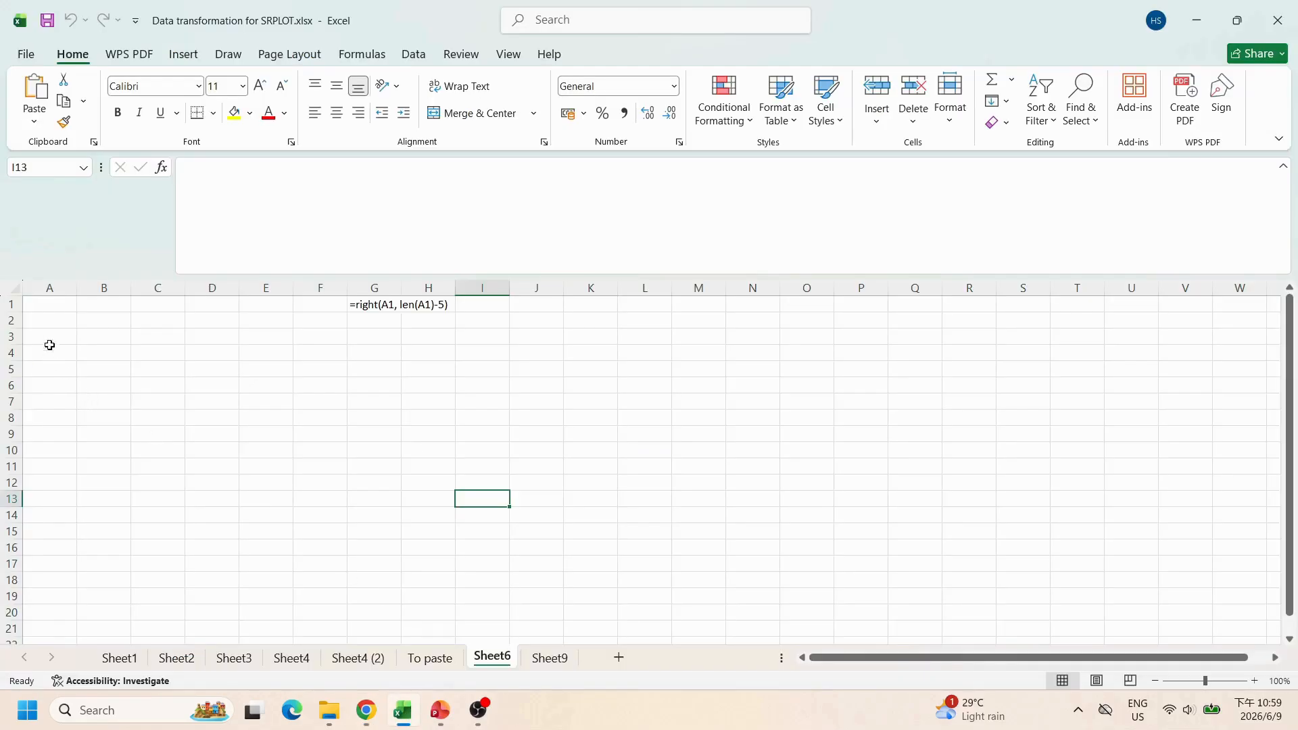
click(60, 302)
right_click(60, 302)
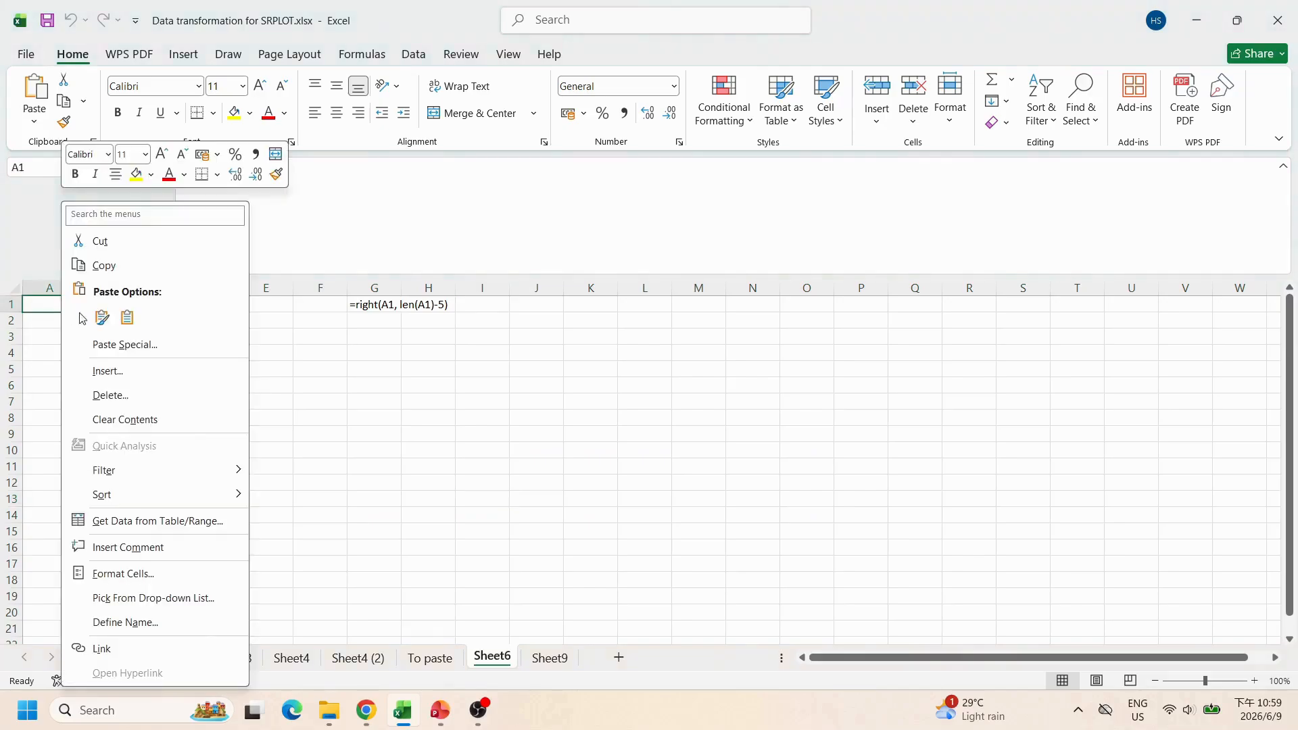
click(129, 319)
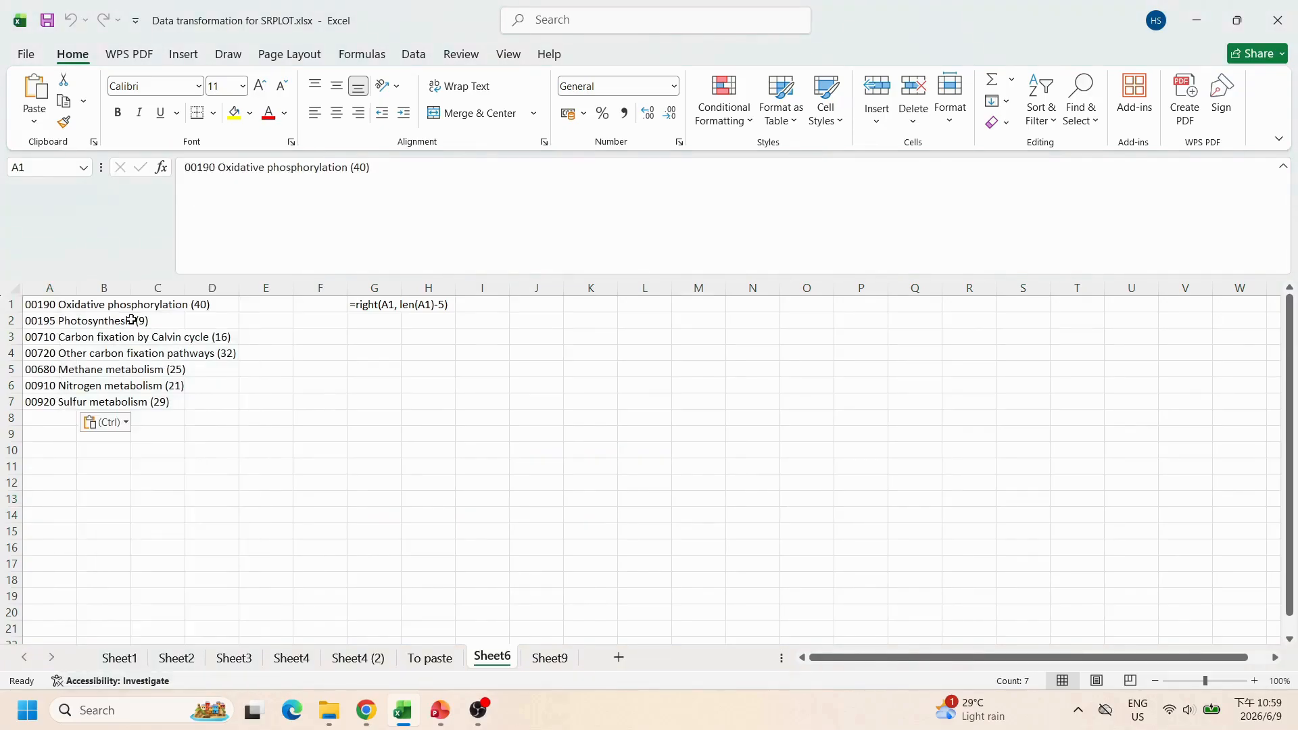
Step: Autofit column A and copy the formula text =right(A1, len(A1)-5) from cell G1
double_click(79, 288)
click(528, 380)
click(529, 307)
drag(212, 172, 302, 167)
right_click(266, 169)
click(304, 204)
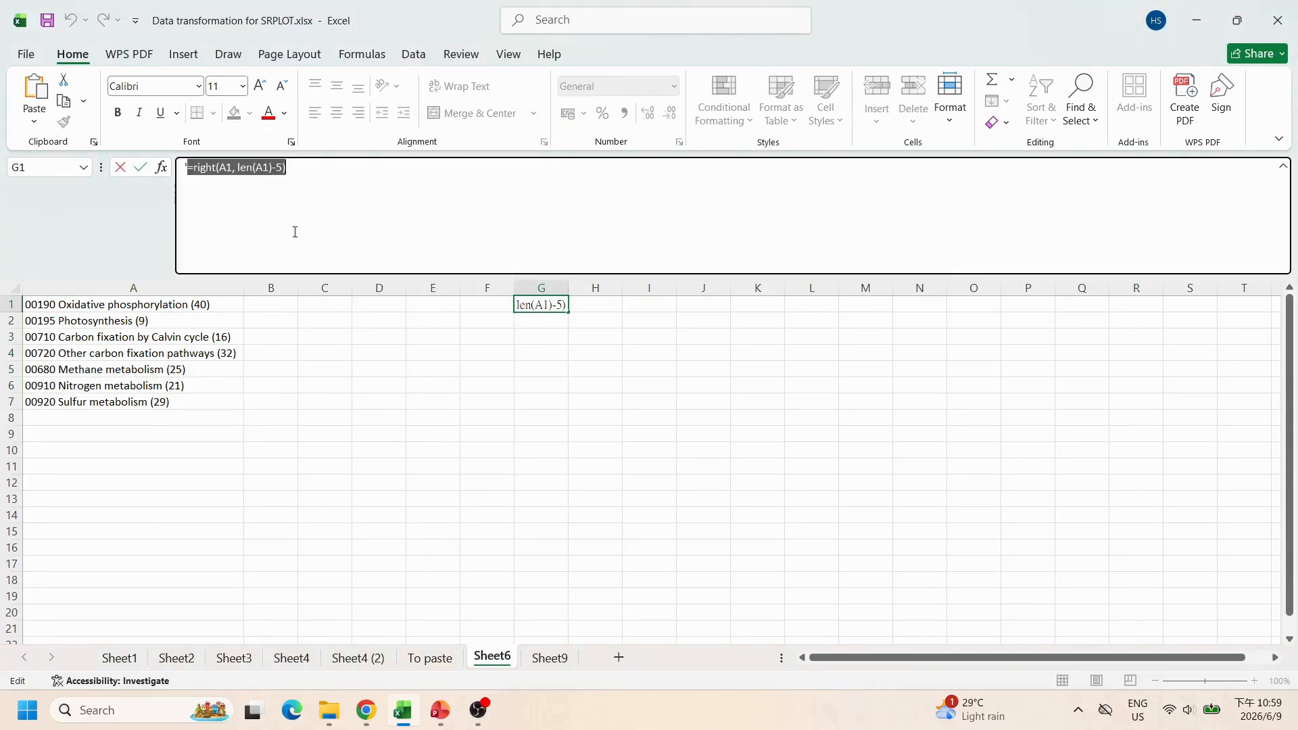
Step: Enter the formula =right(A1, len(A1)-5) into cell B1
click(274, 306)
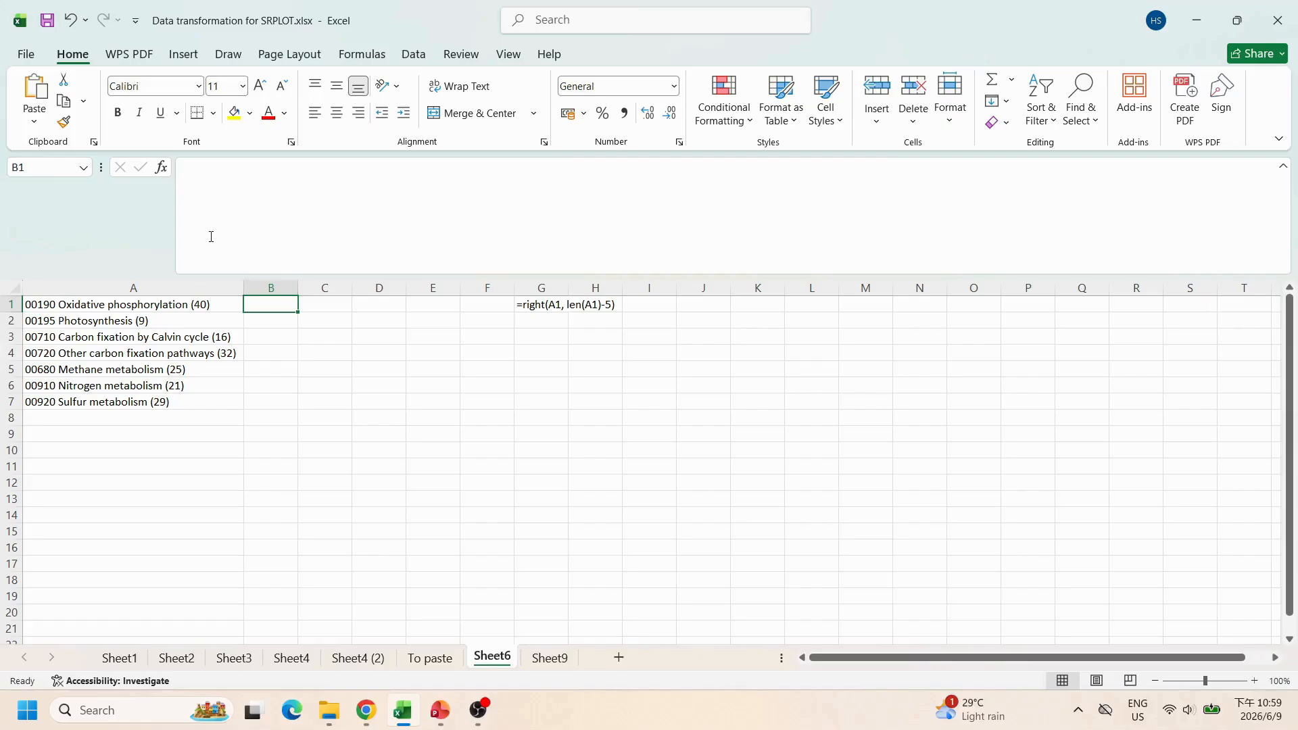
click(199, 189)
right_click(195, 174)
click(231, 260)
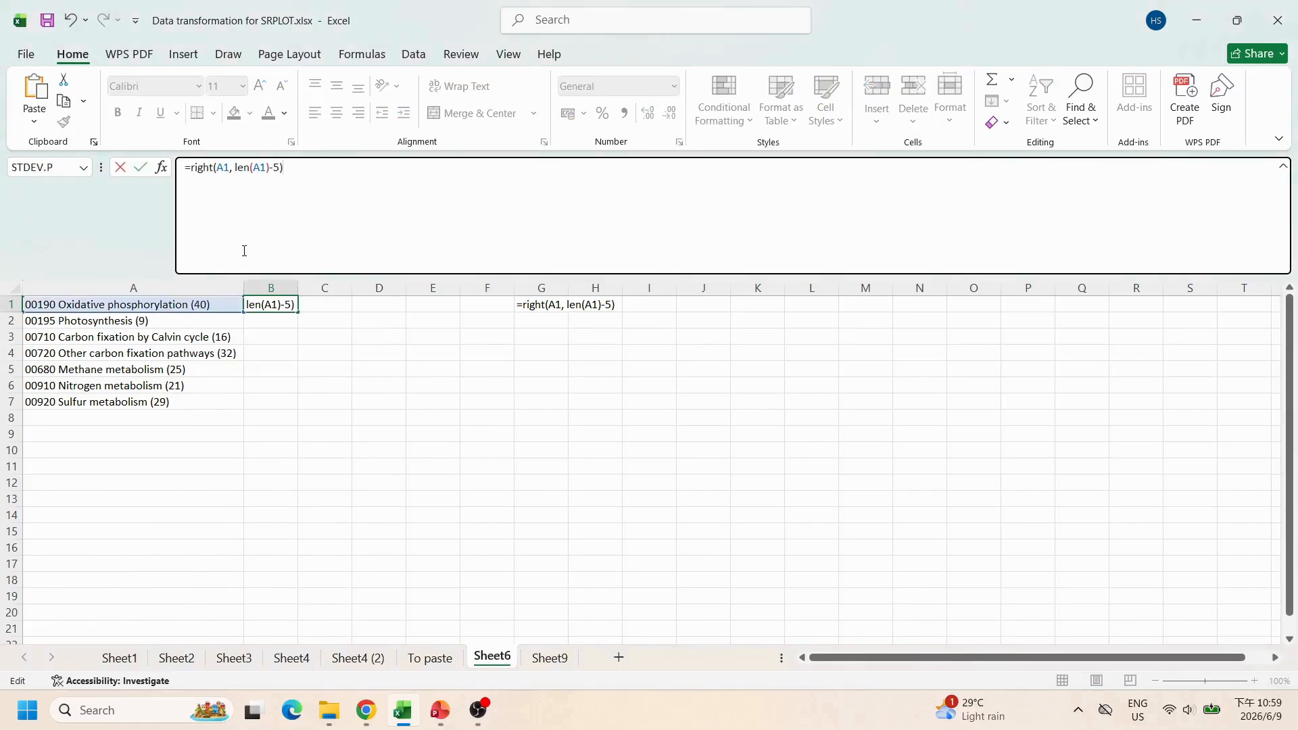
key(Return)
Step: Widen column B and fill the B1 formula down through B7
drag(297, 293, 407, 293)
right_click(326, 306)
click(378, 267)
drag(369, 308, 371, 394)
key(Return)
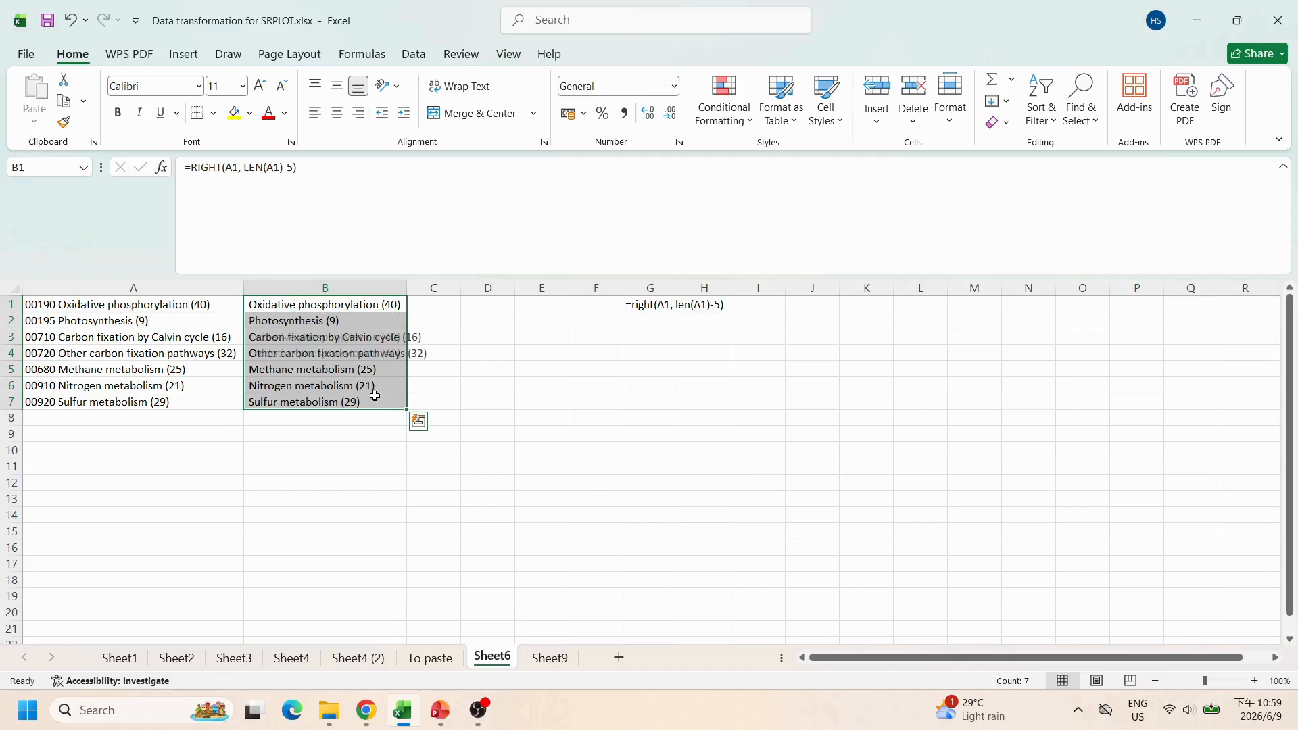
Step: Autofit column B and copy the extracted pathway names in B1:B7
click(556, 416)
double_click(409, 287)
drag(383, 308, 372, 402)
right_click(345, 342)
click(389, 261)
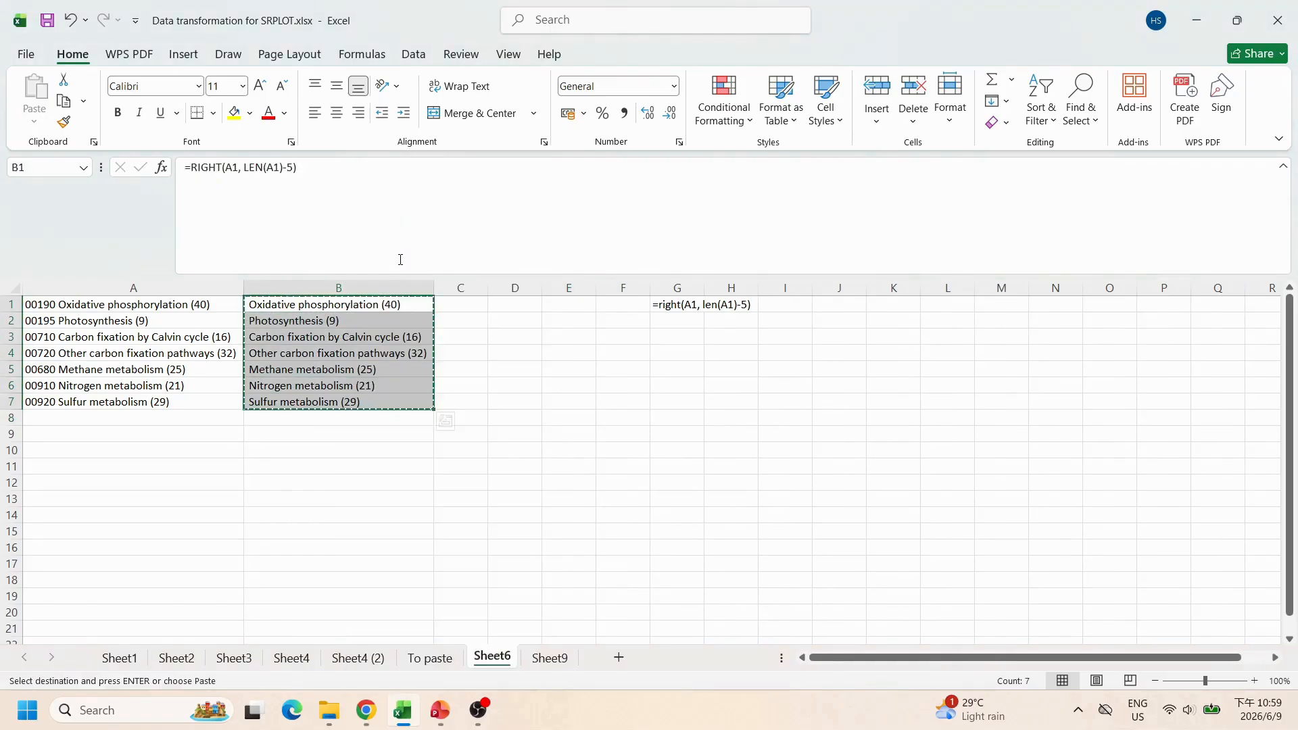
Step: Paste the copied names as values into A1 of Sheet9 and autofit column A
click(550, 658)
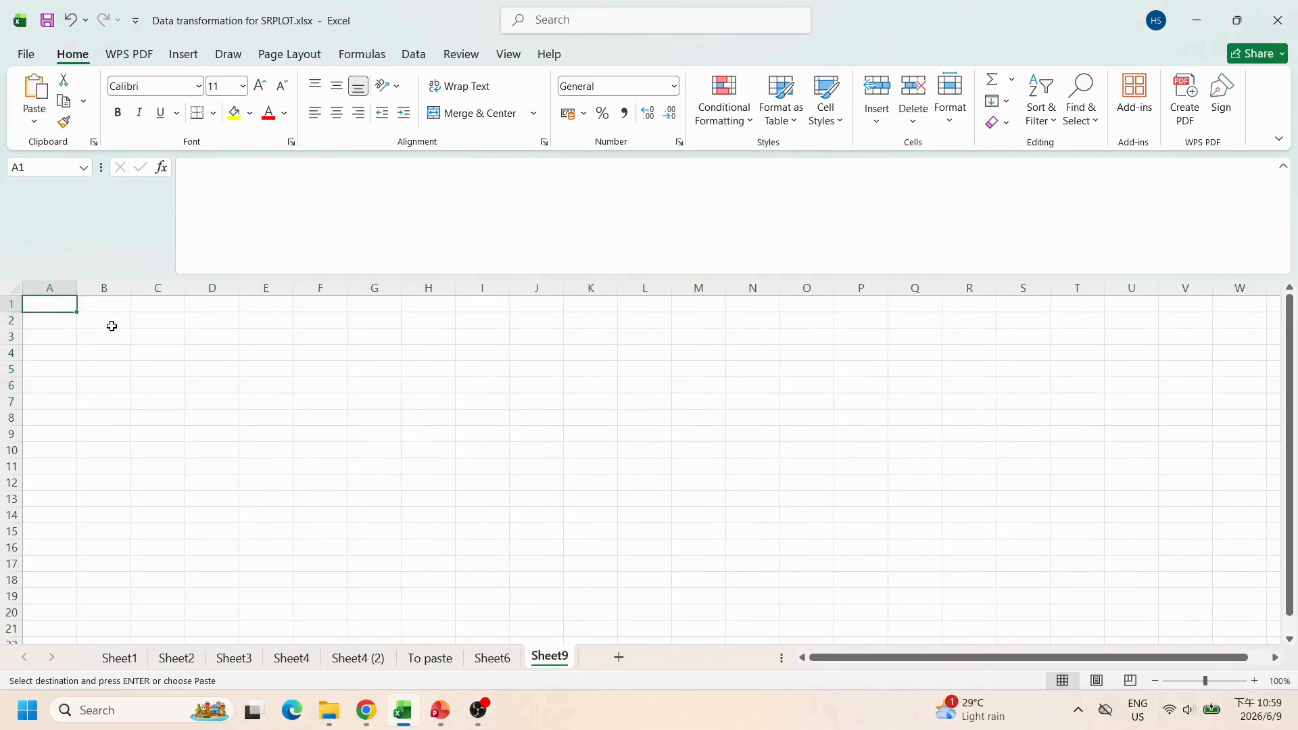
right_click(45, 304)
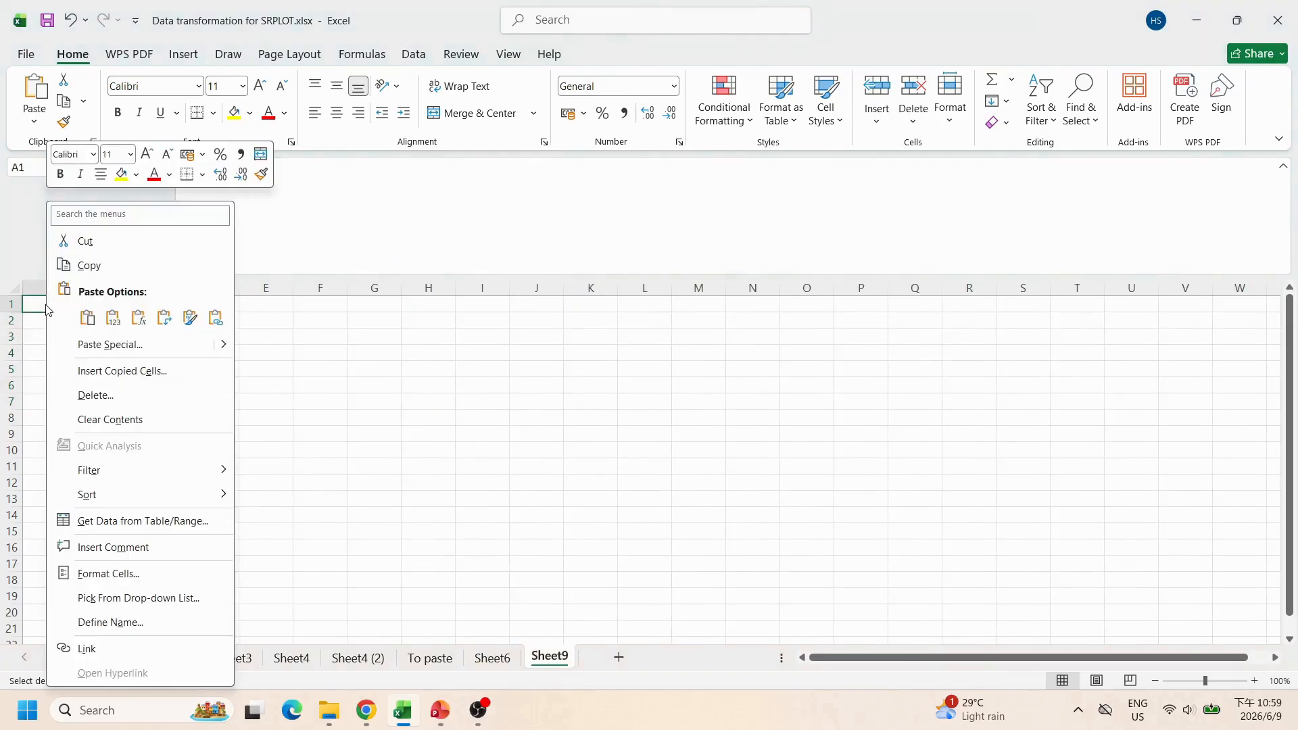
click(113, 318)
double_click(77, 288)
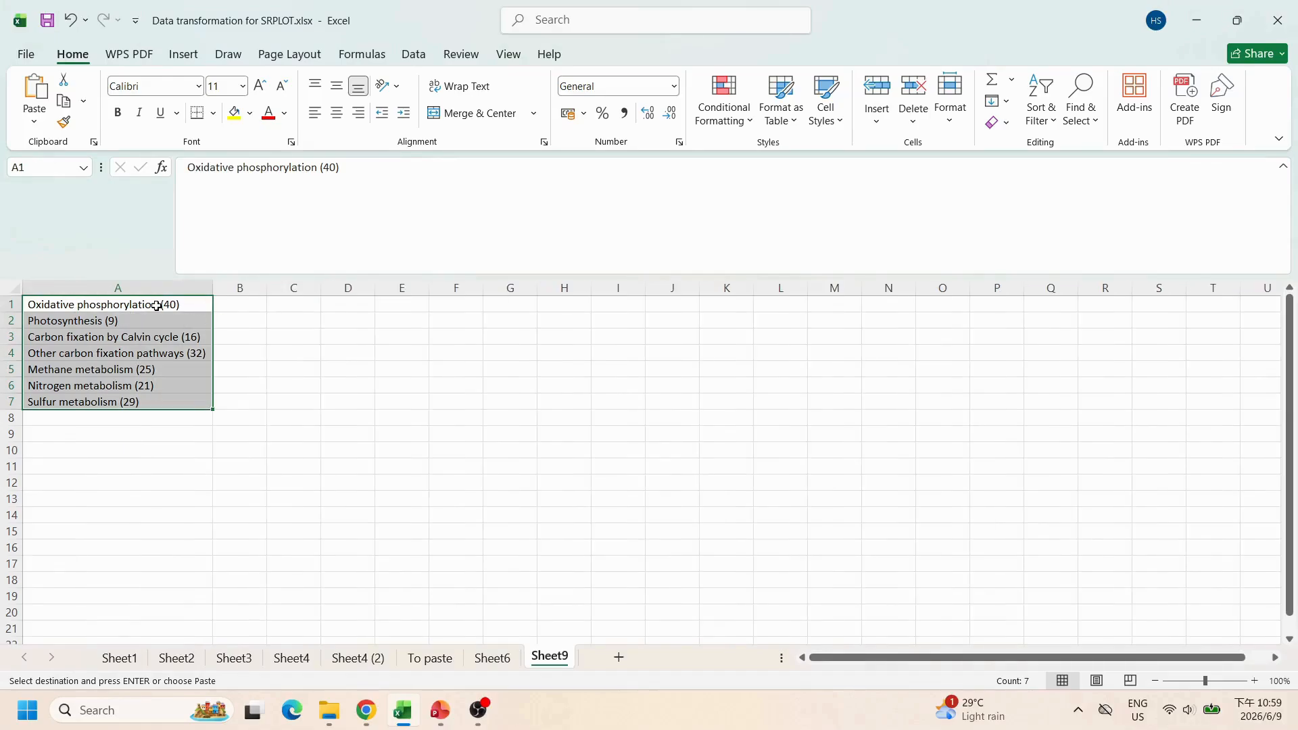
Step: Split the pathway entries in A1:A7 into columns with Text to Columns, using "(" as the delimiter
click(154, 303)
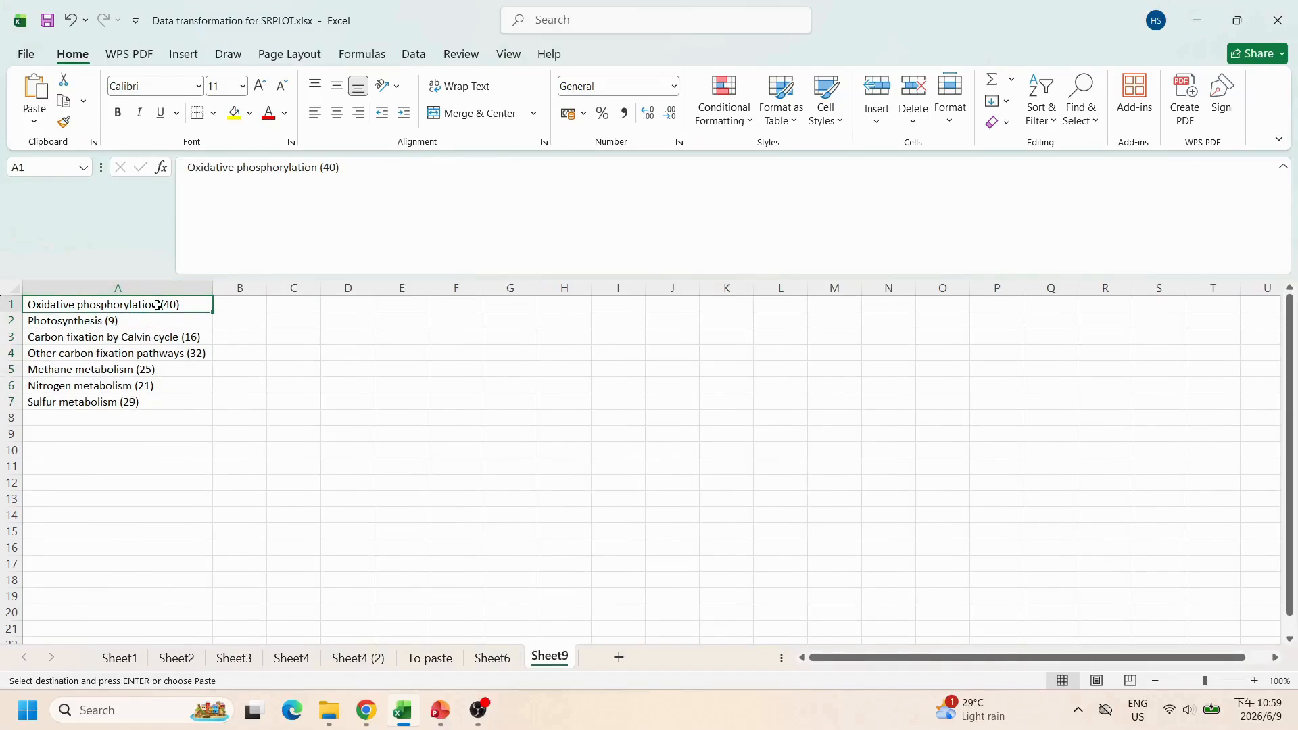
drag(157, 305, 160, 404)
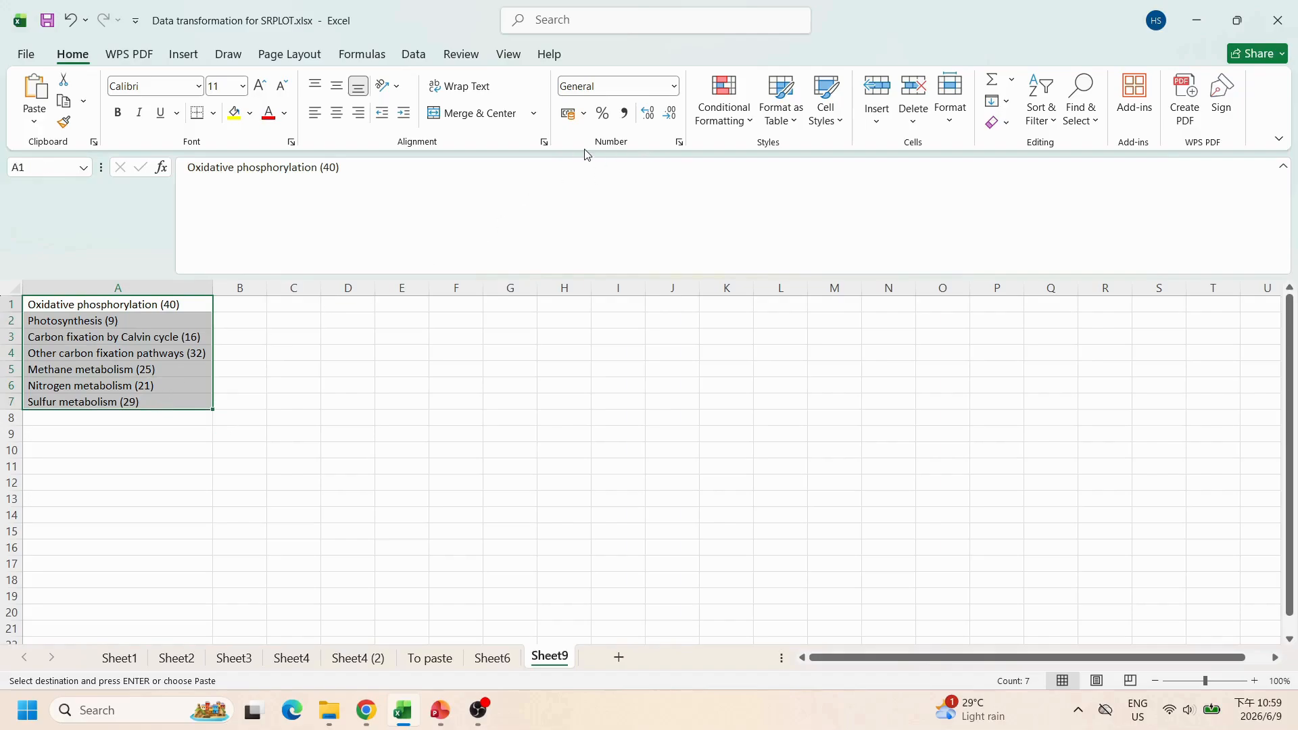
click(414, 54)
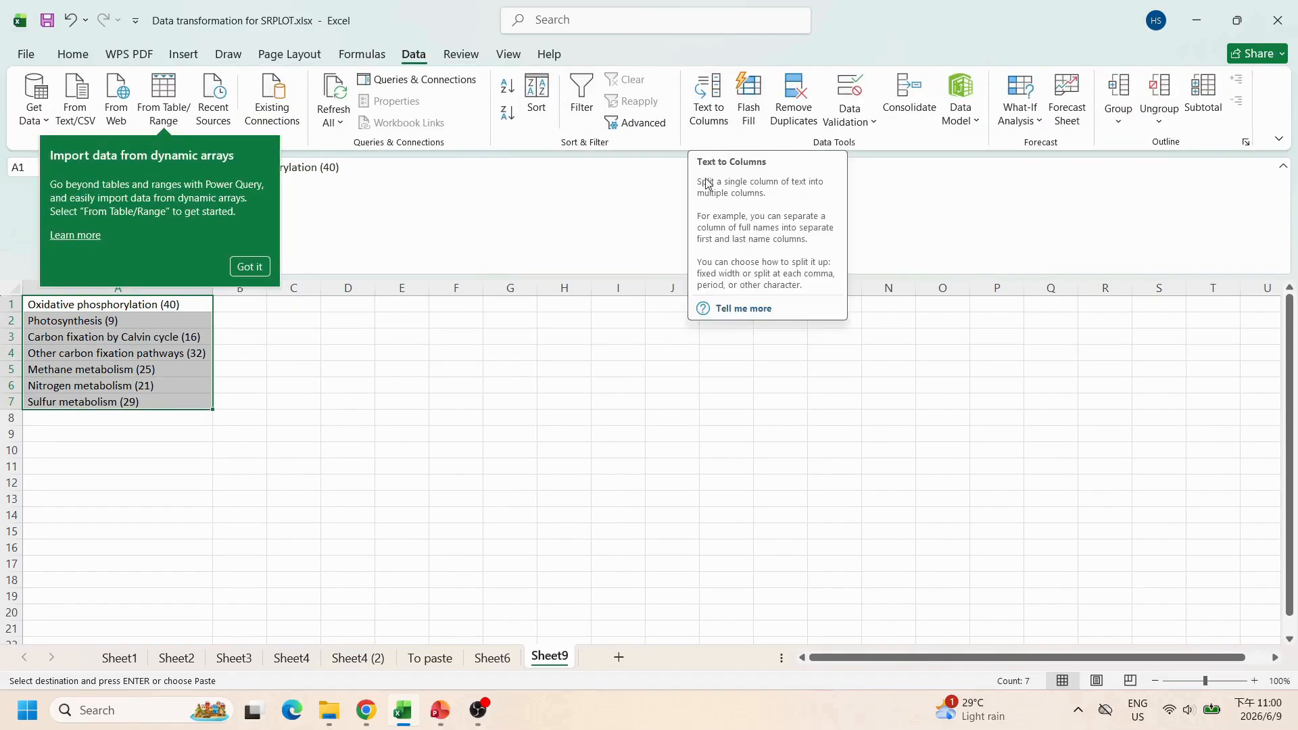
click(711, 114)
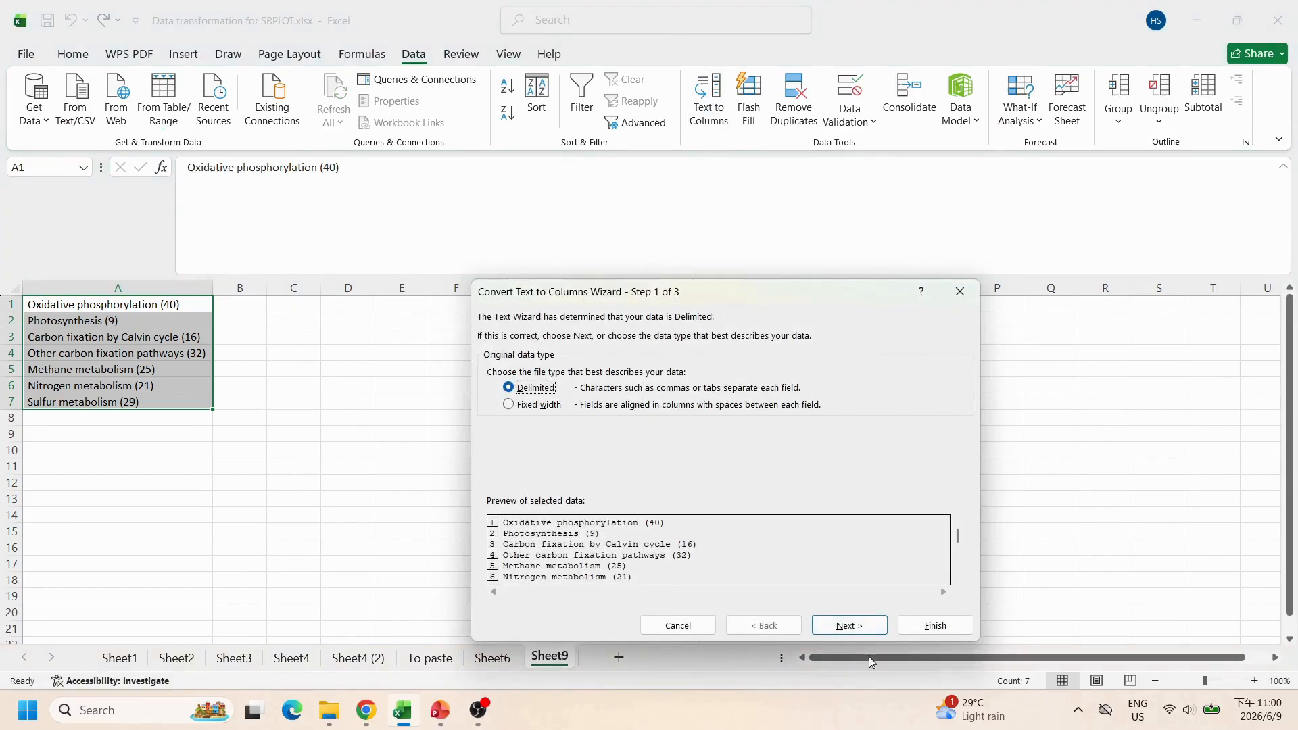
click(854, 626)
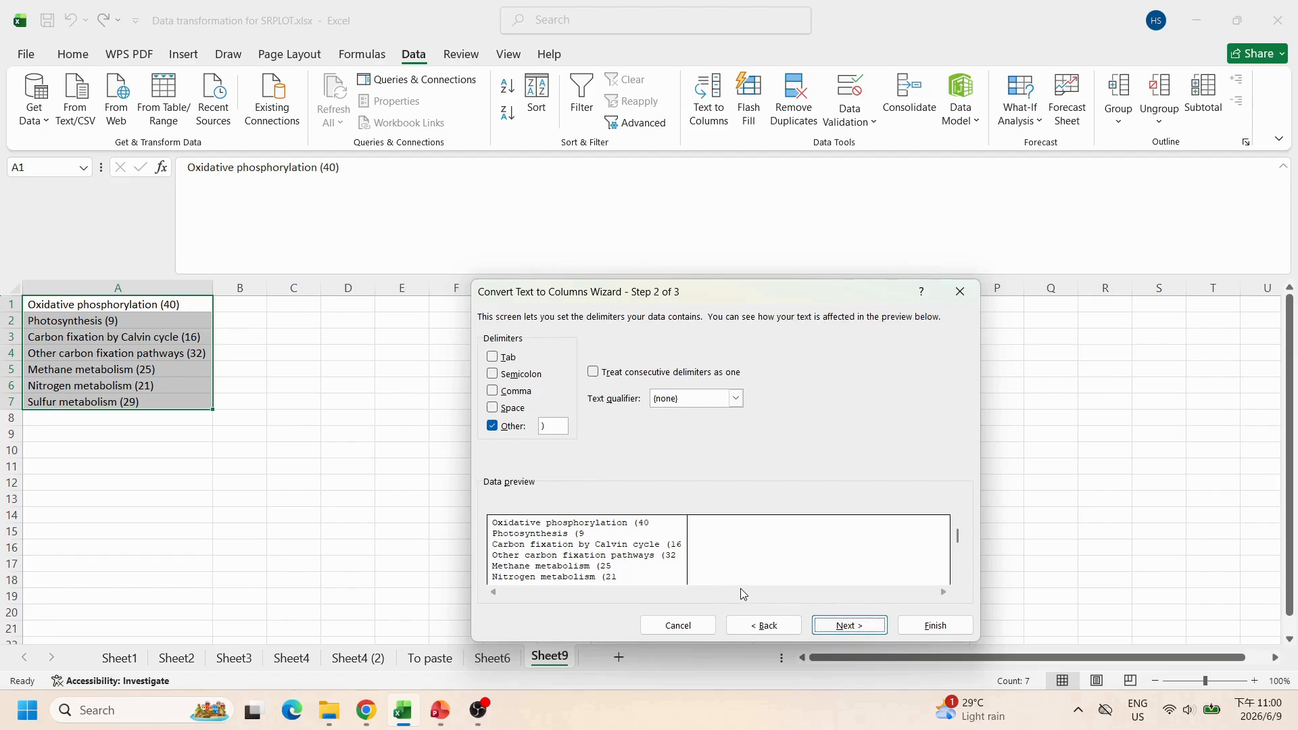
click(558, 426)
key(Delete)
text(()
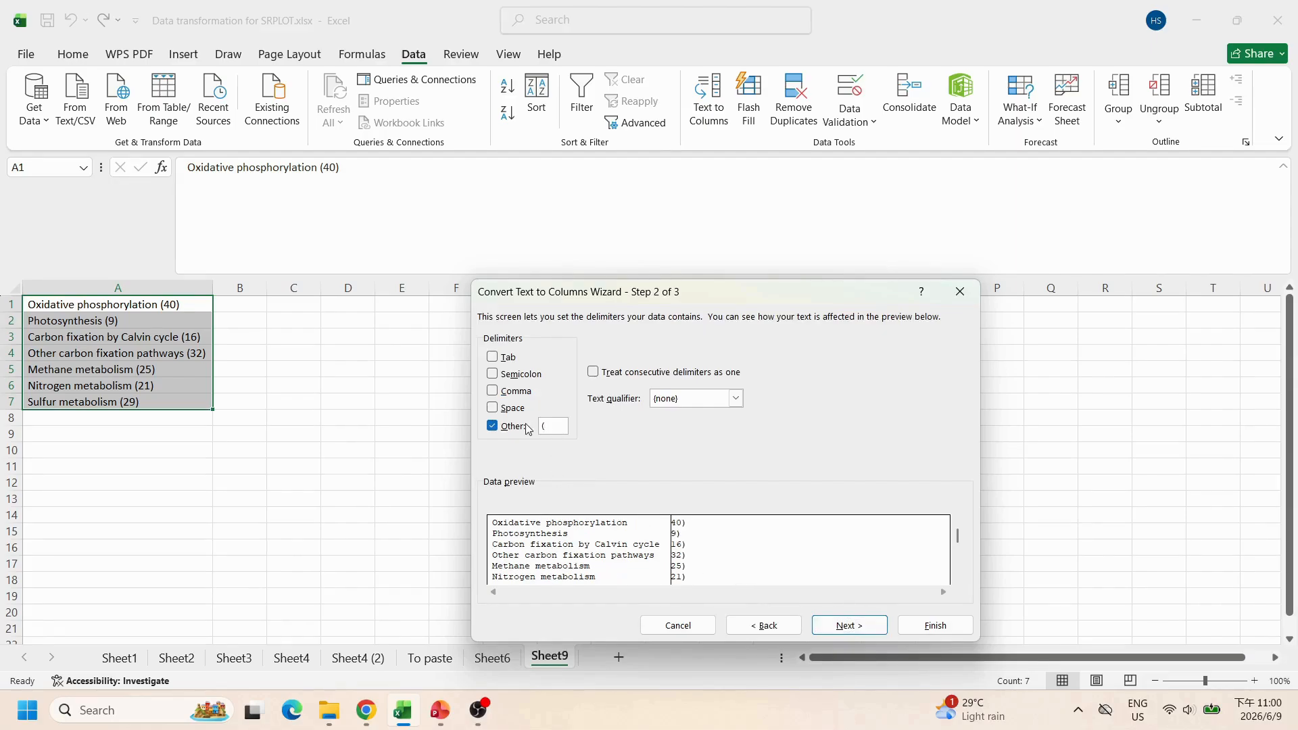
click(841, 627)
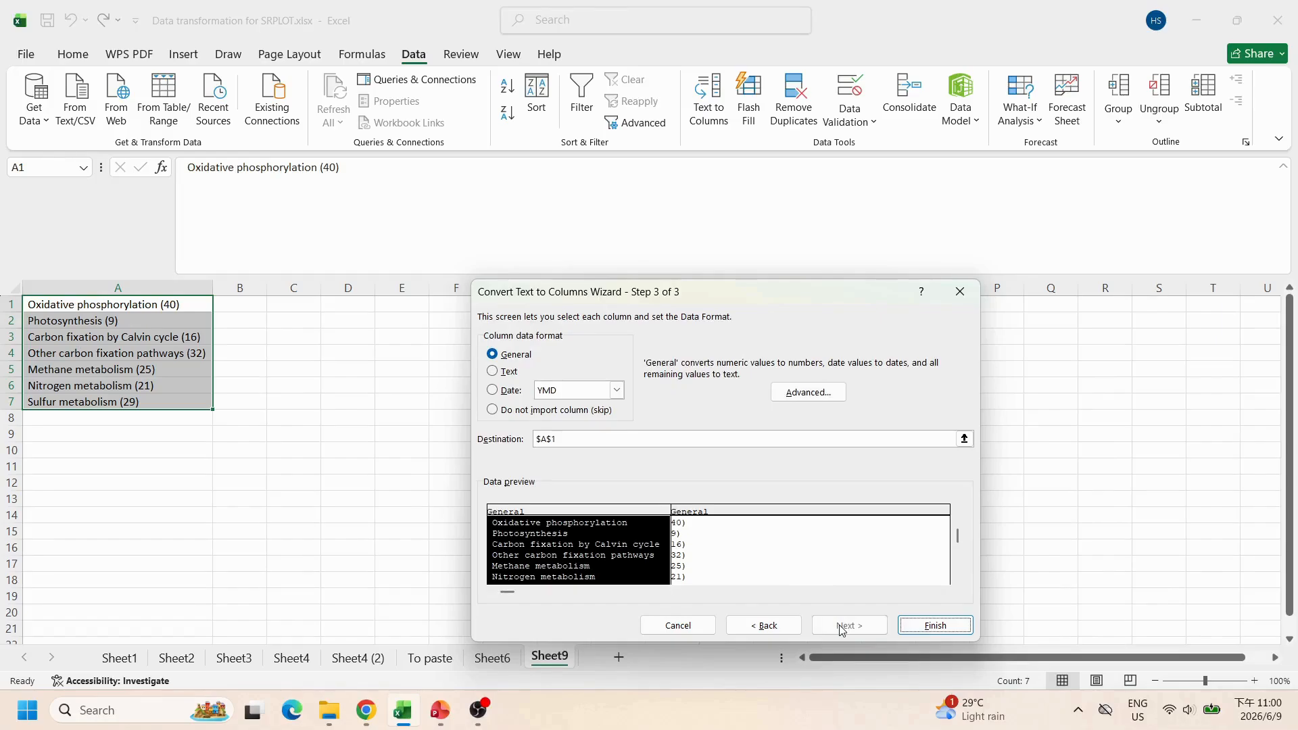
click(936, 625)
Step: Split the counts in B1:B7 with Text to Columns using ")" as the delimiter to strip the closing parentheses
drag(238, 307, 241, 405)
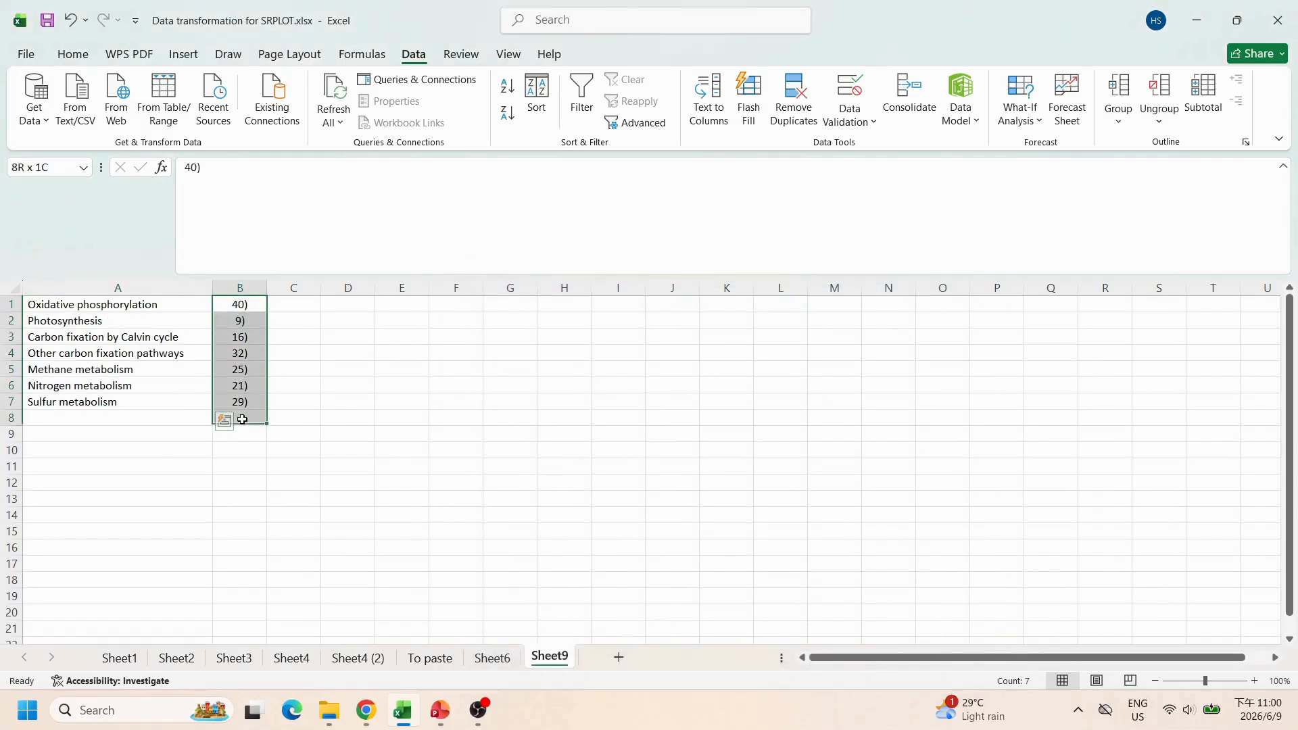
click(709, 101)
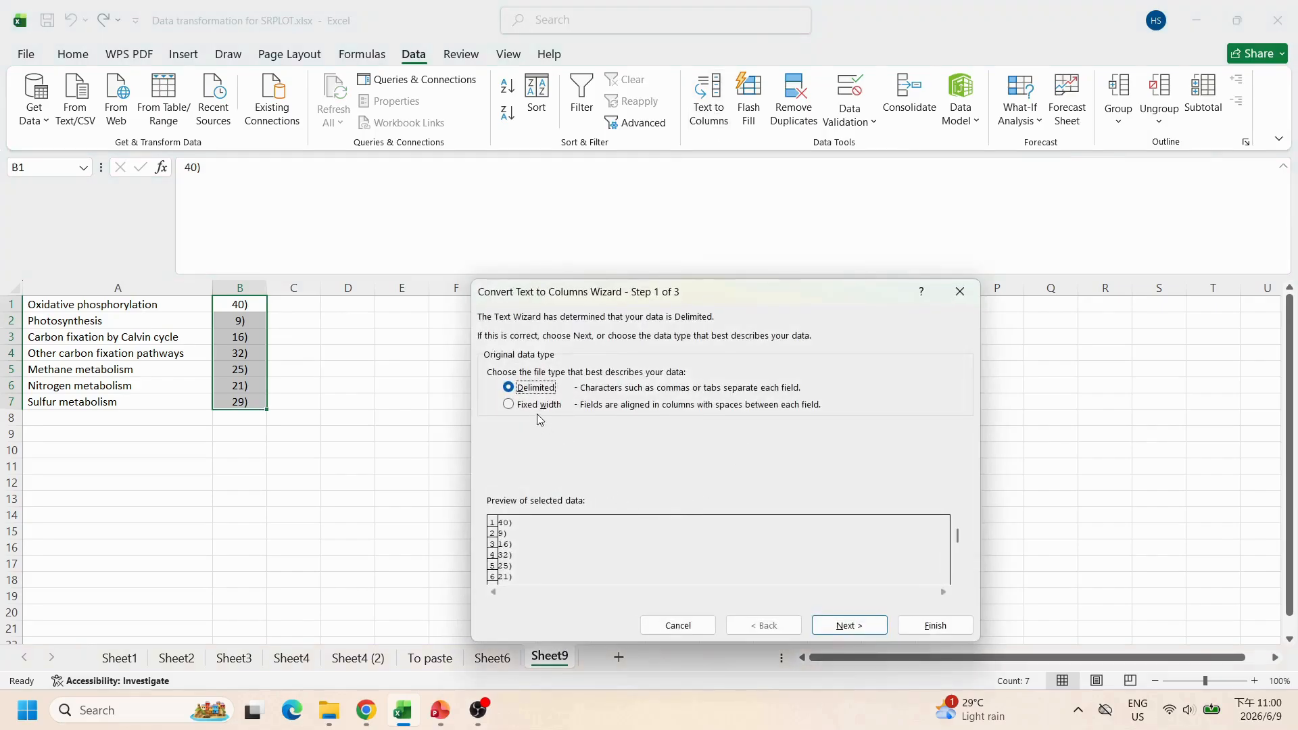
click(859, 626)
click(542, 426)
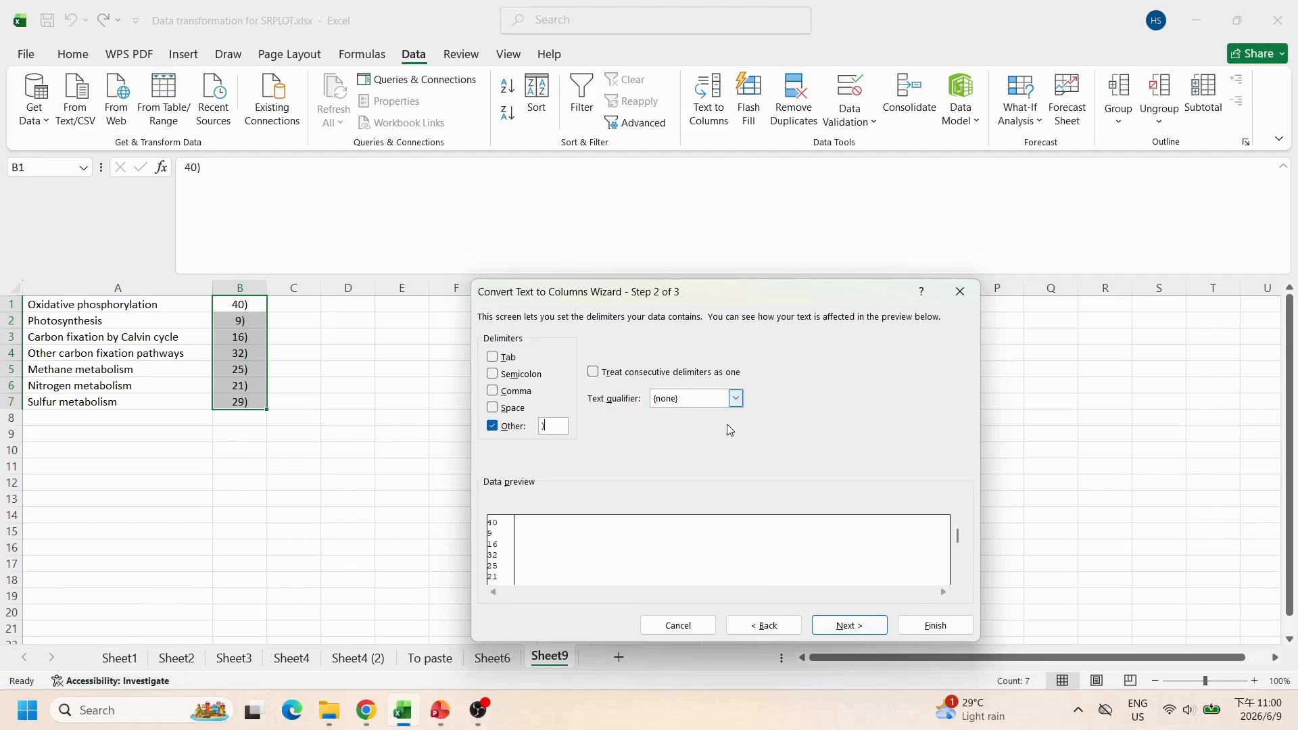
click(850, 626)
click(936, 626)
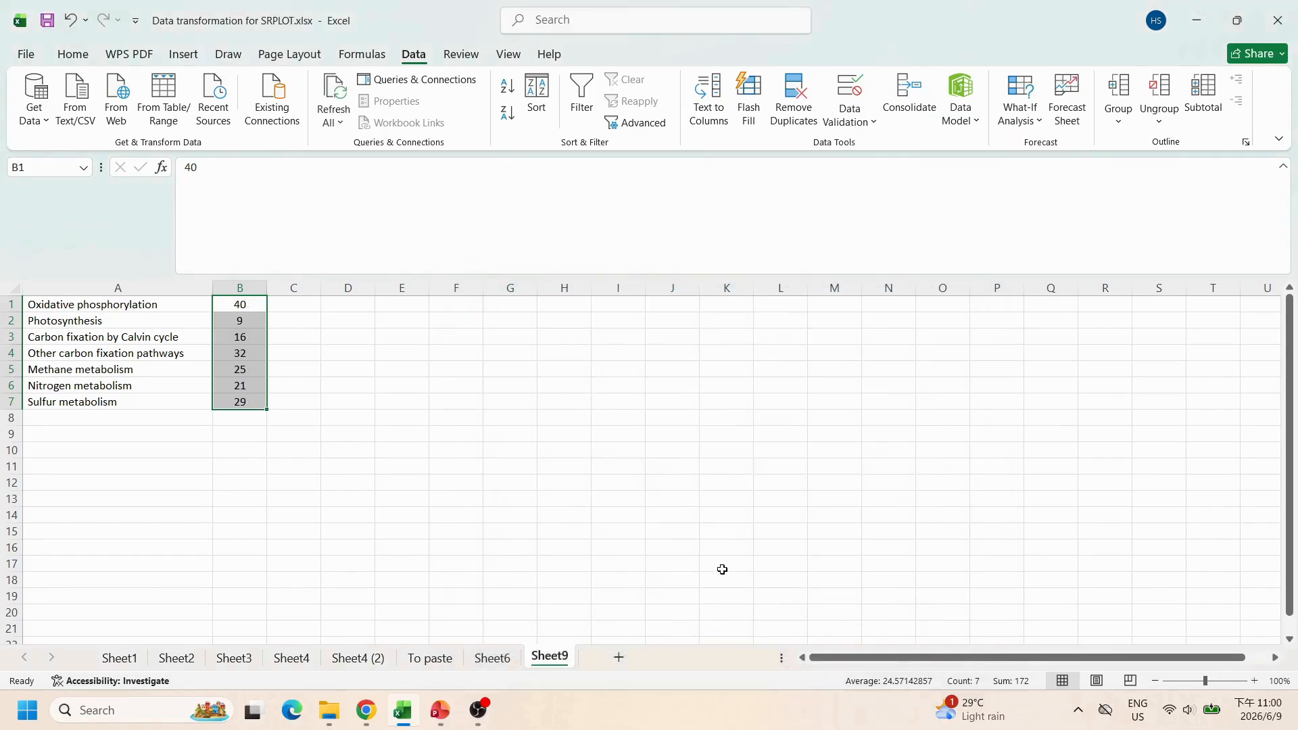
click(723, 565)
Step: On the To paste sheet, copy the Description and Gene Count table B1:C60
click(430, 658)
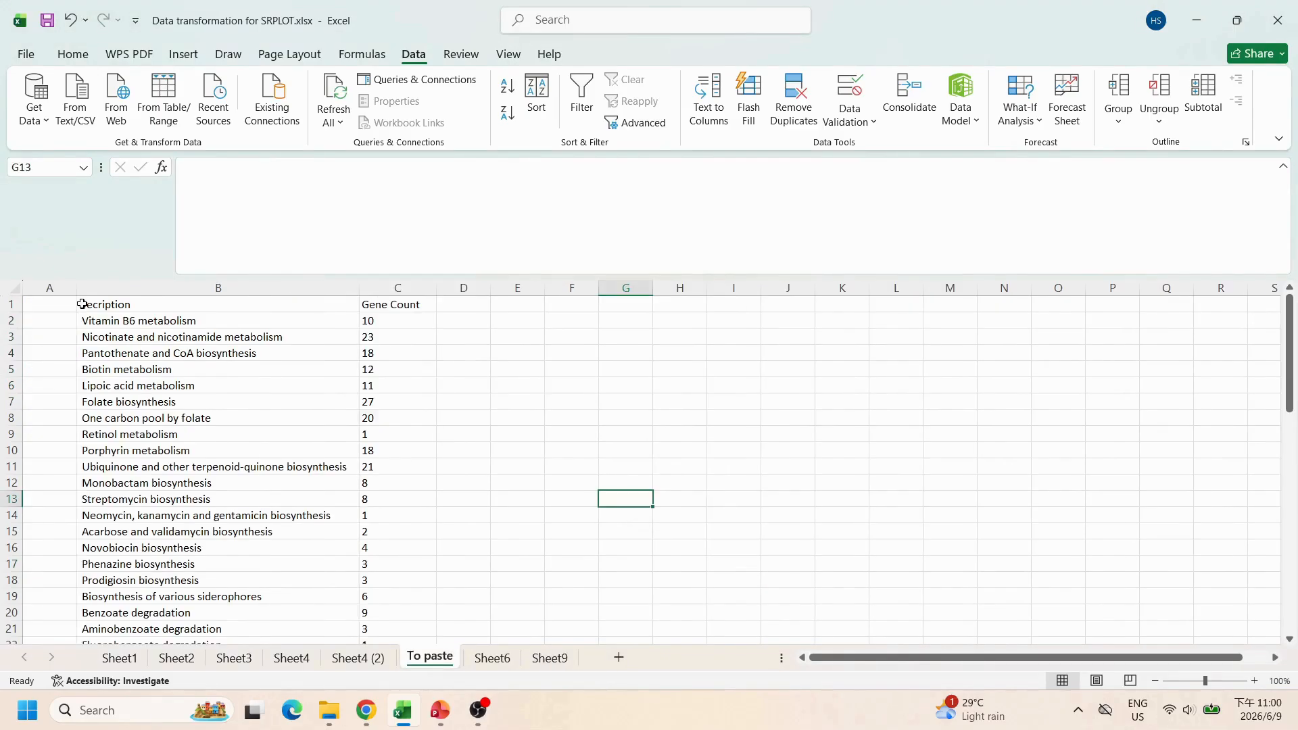
drag(136, 304, 404, 303)
click(506, 380)
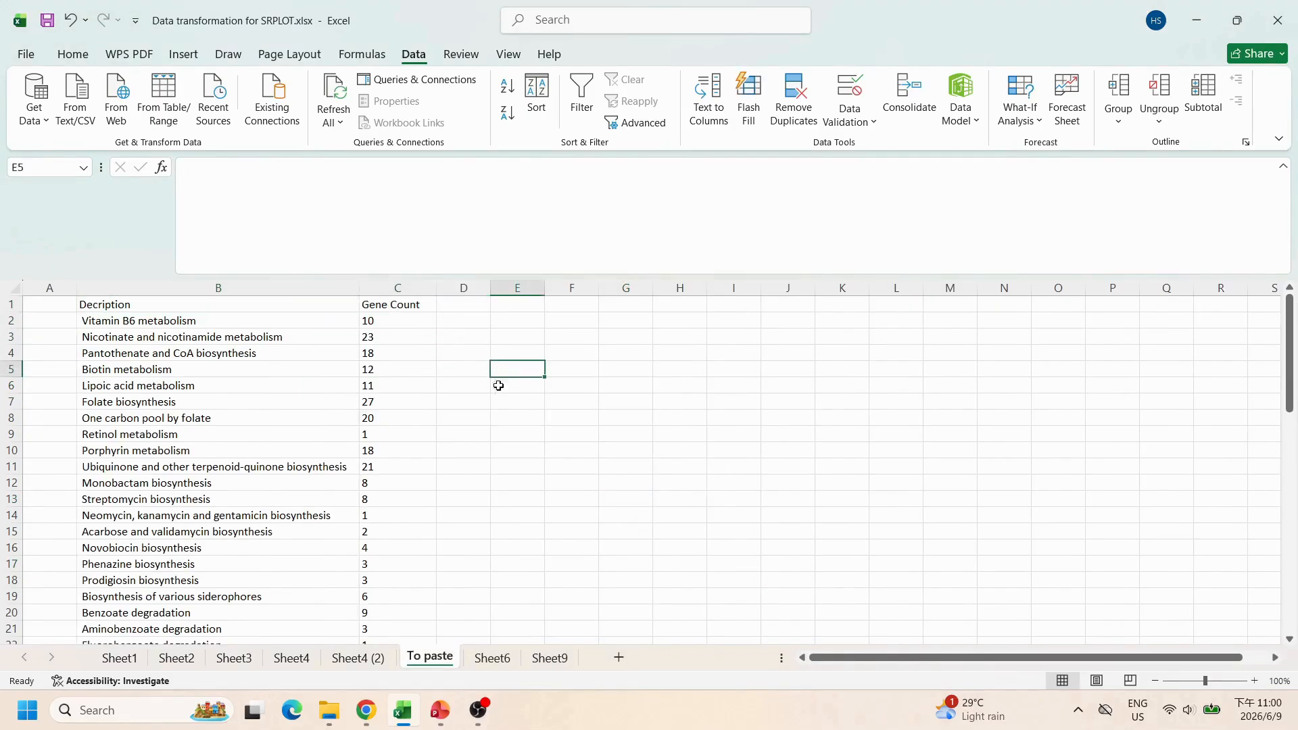
drag(92, 306, 414, 306)
click(591, 398)
drag(174, 307, 409, 580)
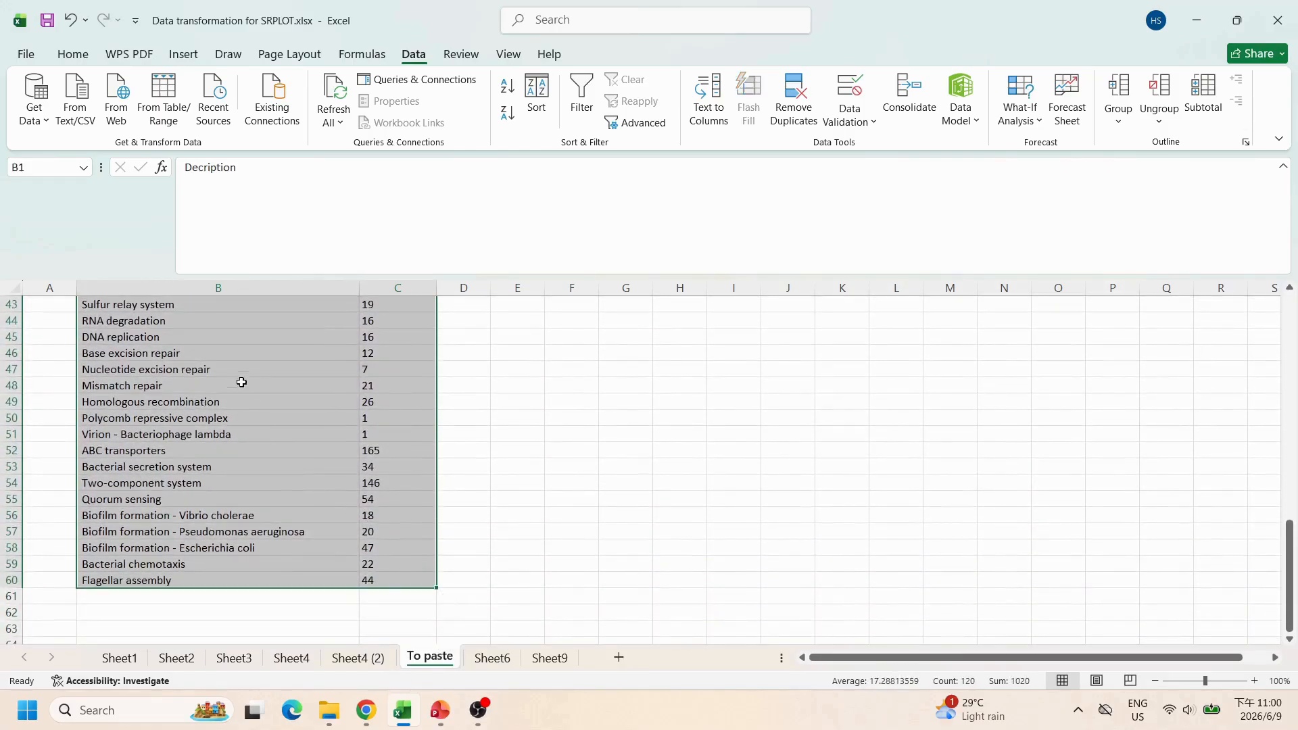
right_click(238, 355)
click(279, 238)
Step: Switch to the browser and open SRplot's pathway summary plot tool
key(alt+Tab)
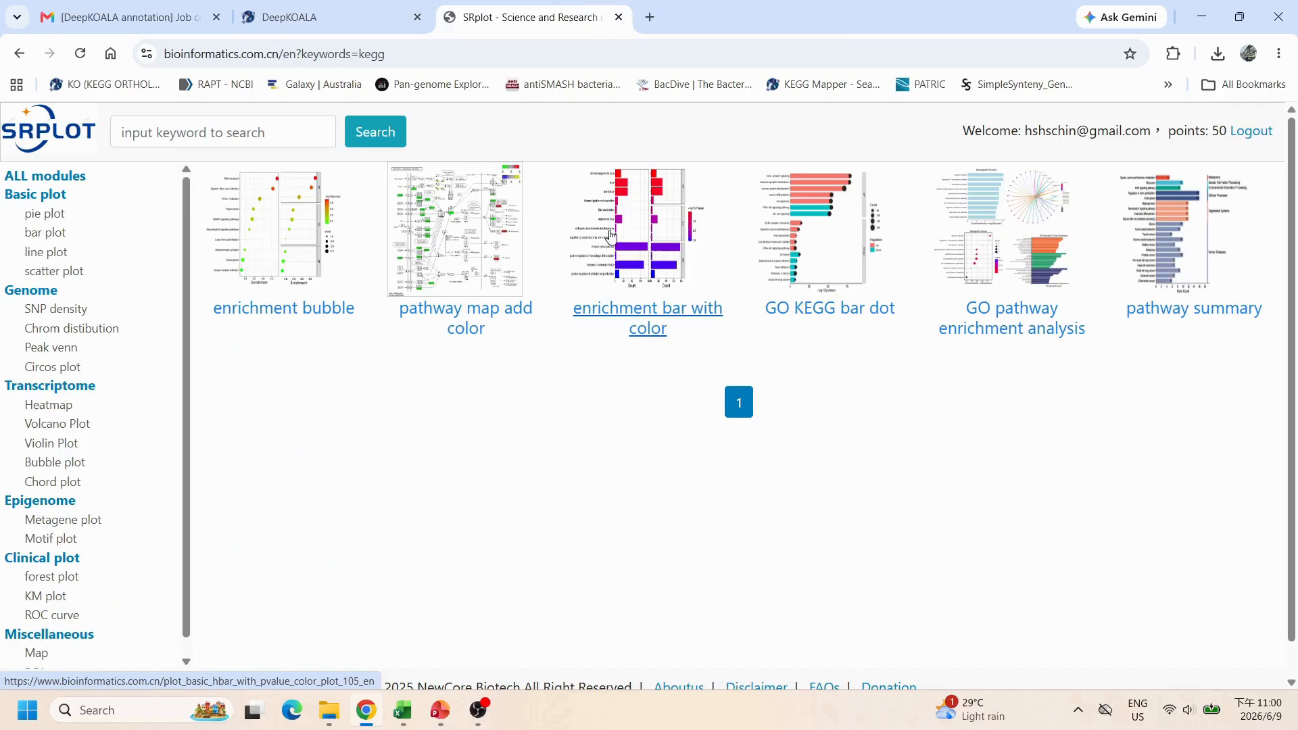
drag(407, 53, 162, 55)
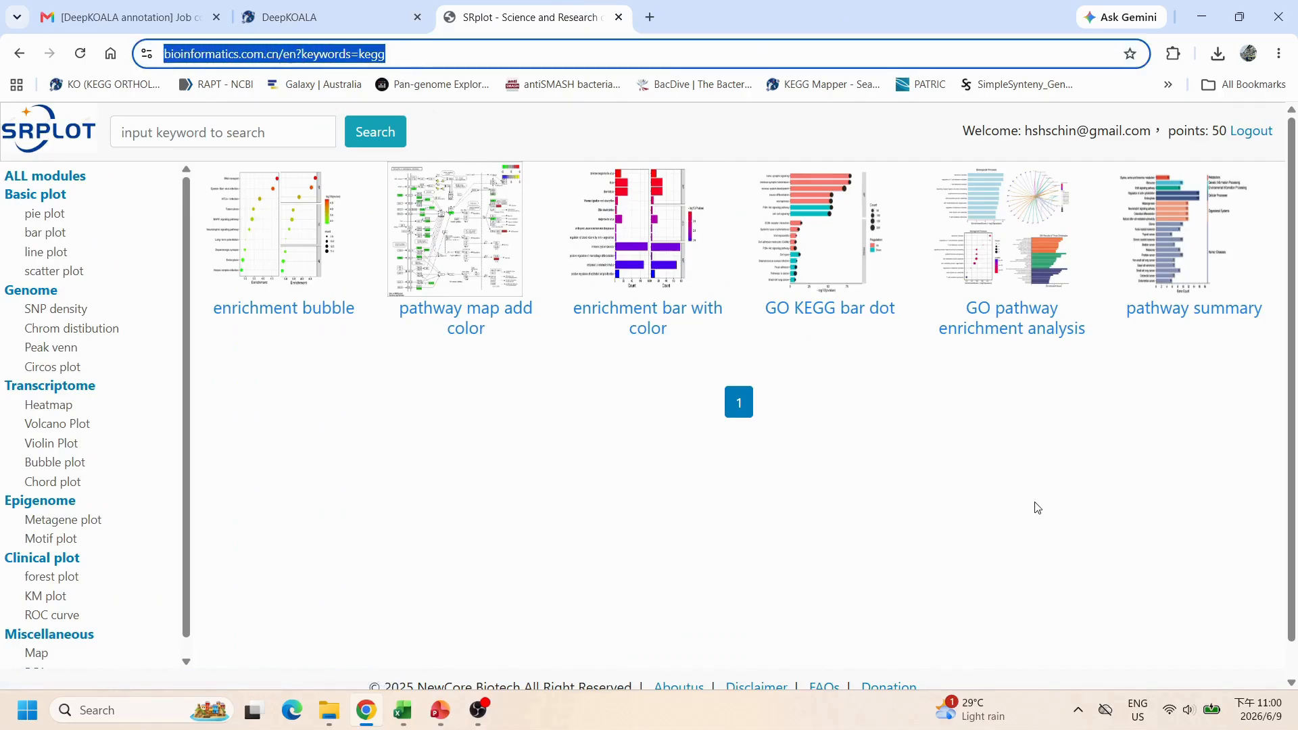
click(1186, 311)
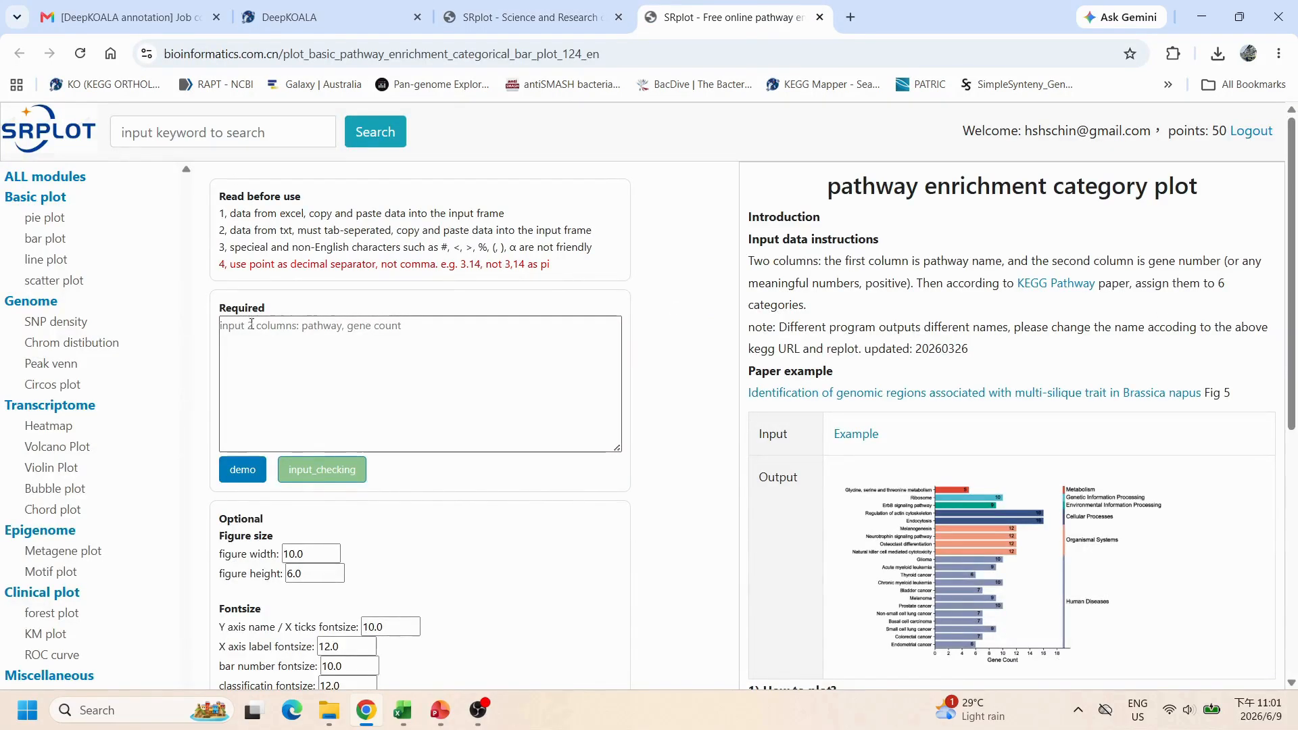
Step: Paste the copied pathway table as plain text into the required input box
click(236, 328)
right_click(236, 316)
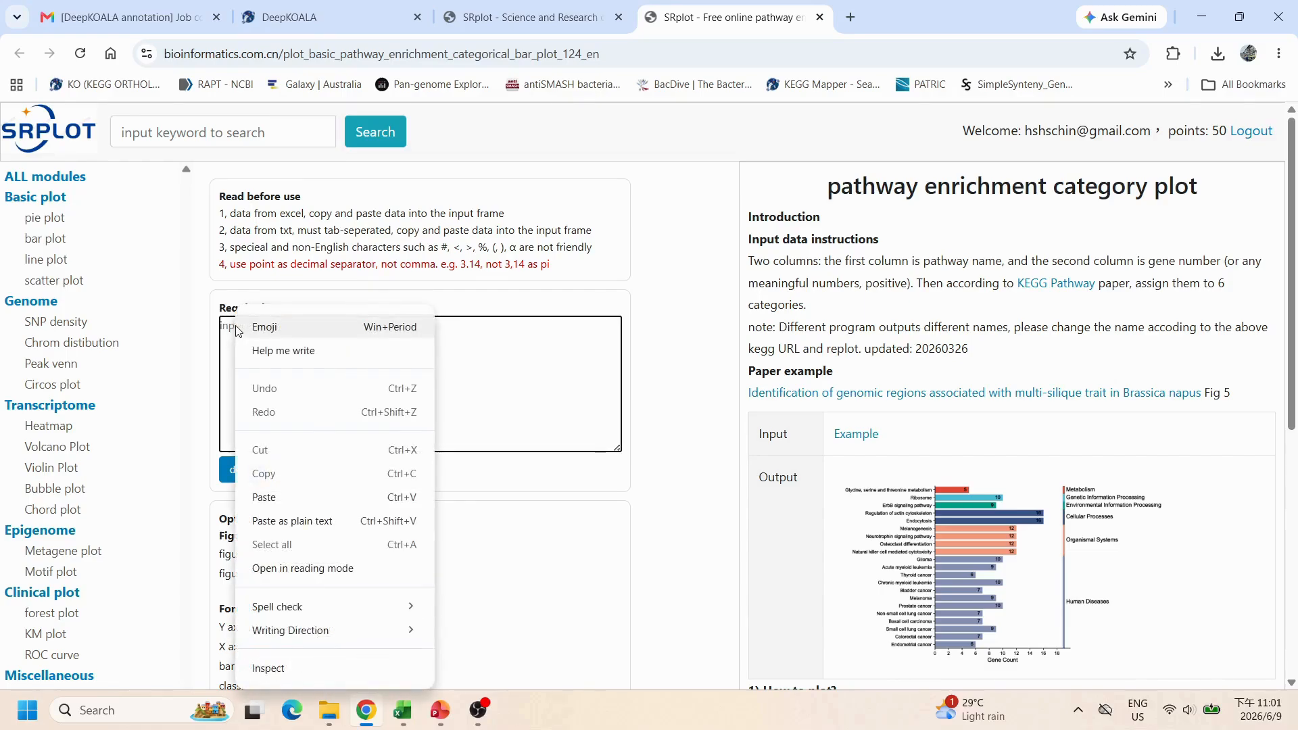
click(292, 522)
Step: Set the Y axis name / X ticks fontsize, bar number fontsize and number location to 5
scroll(312, 530, down, 3)
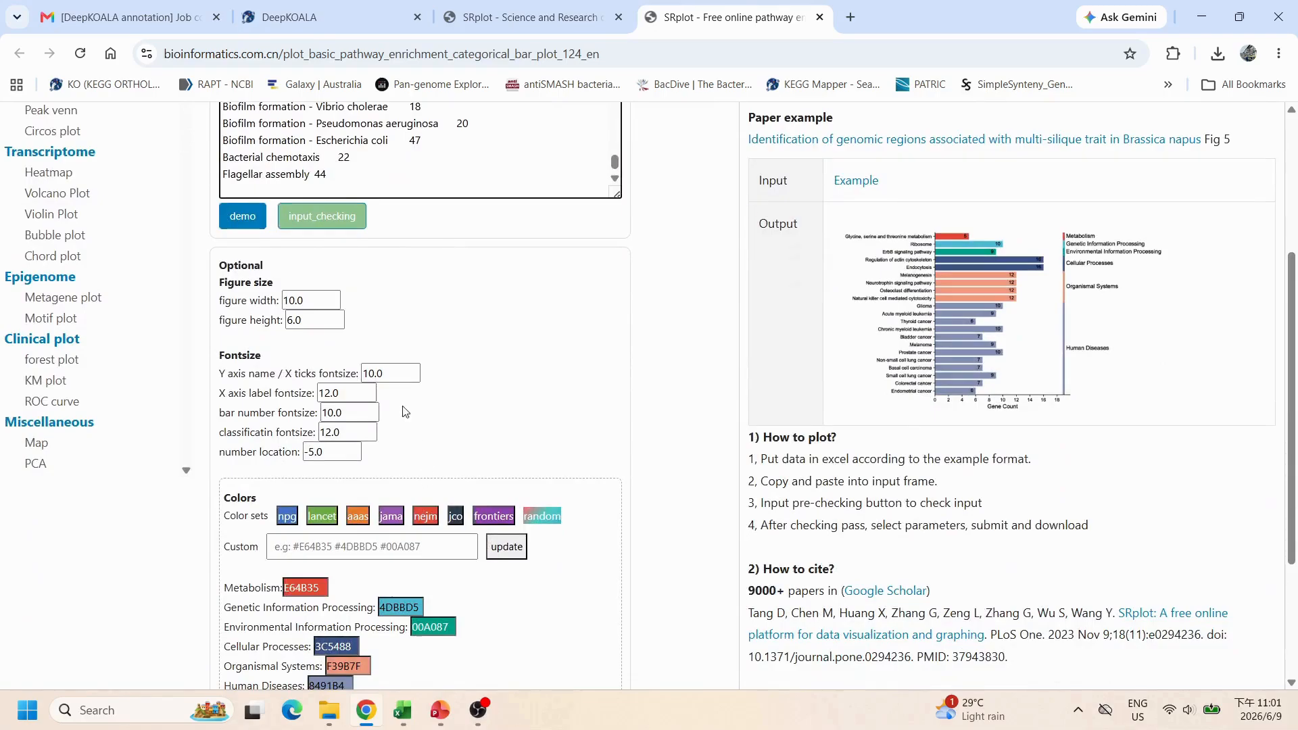
click(414, 380)
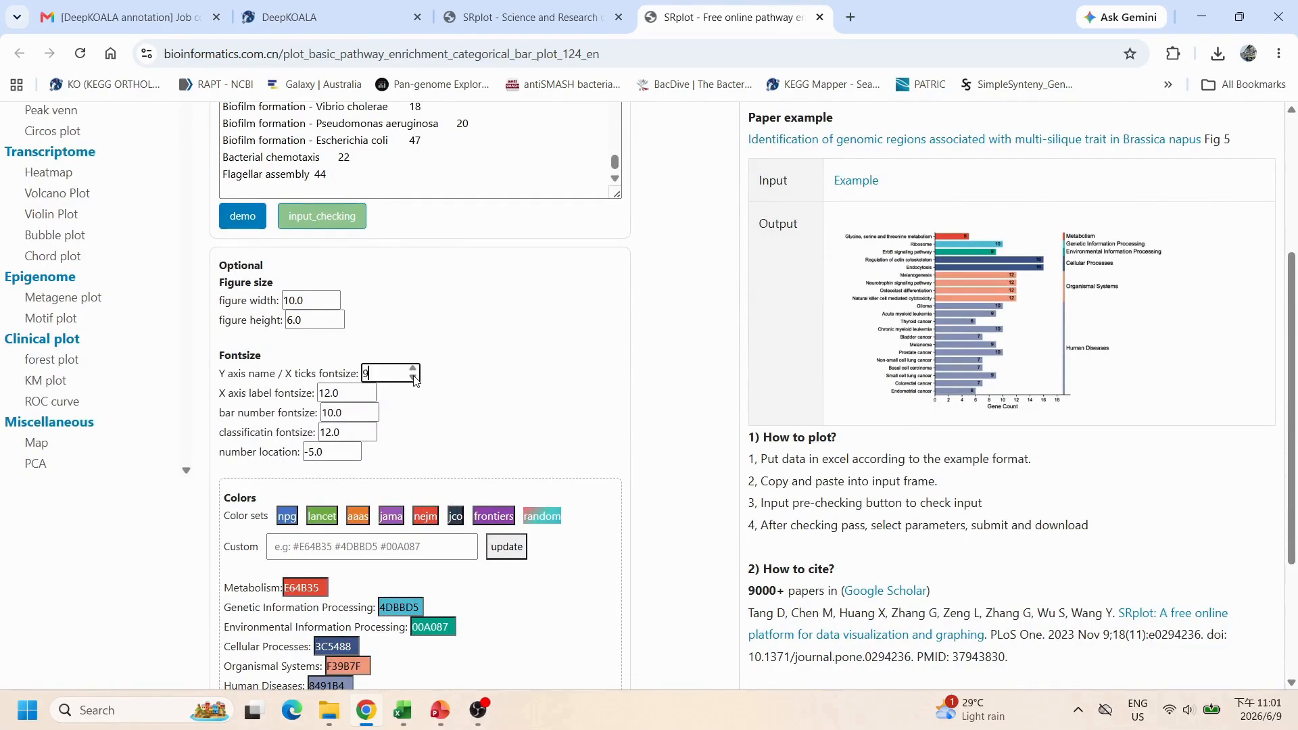
click(372, 418)
click(355, 448)
click(354, 449)
click(354, 448)
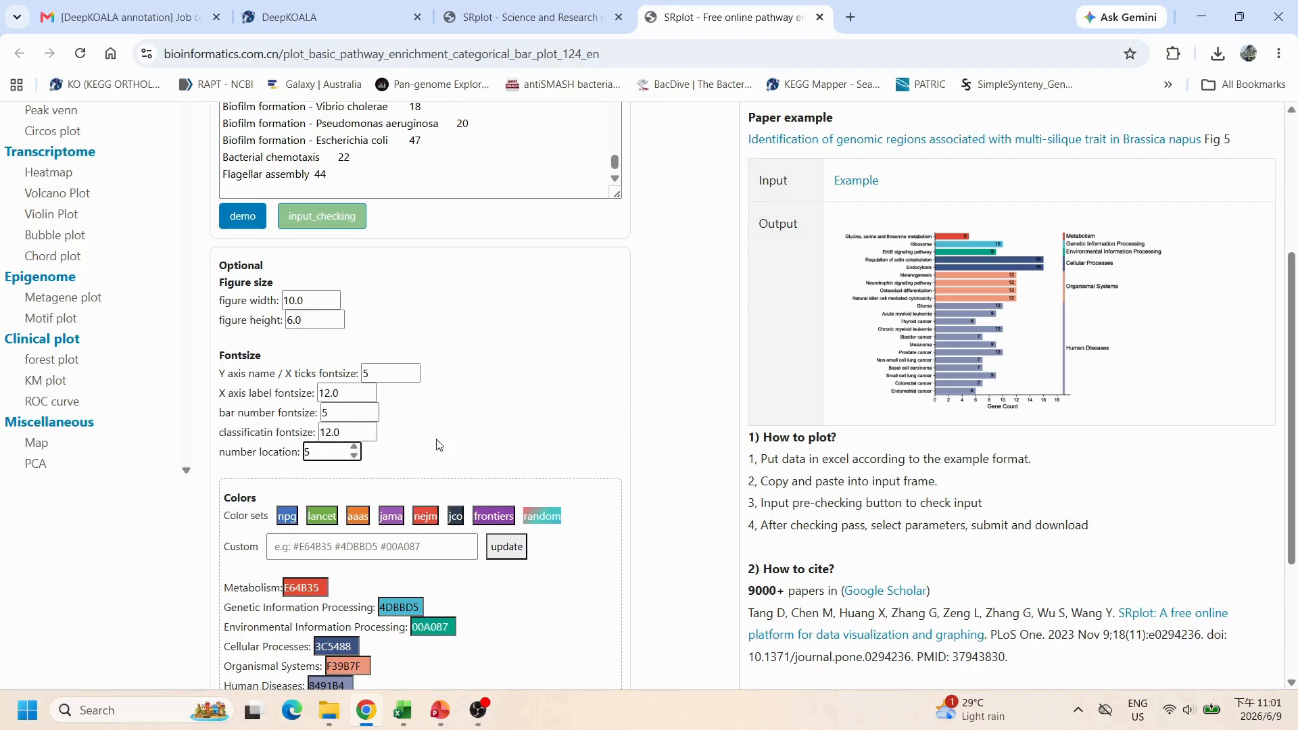
Step: Try the lancet and aaas colour sets and apply the jama colour set
scroll(422, 451, down, 3)
click(320, 349)
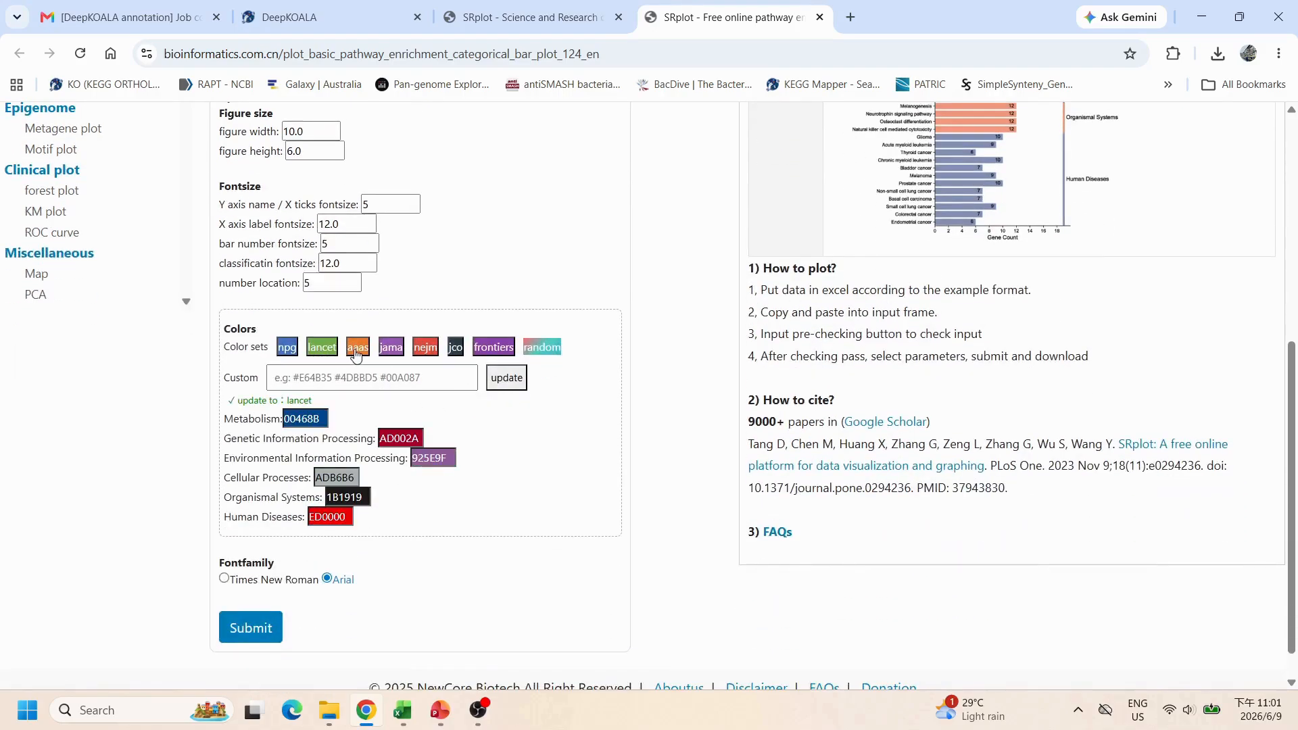
click(356, 348)
click(391, 350)
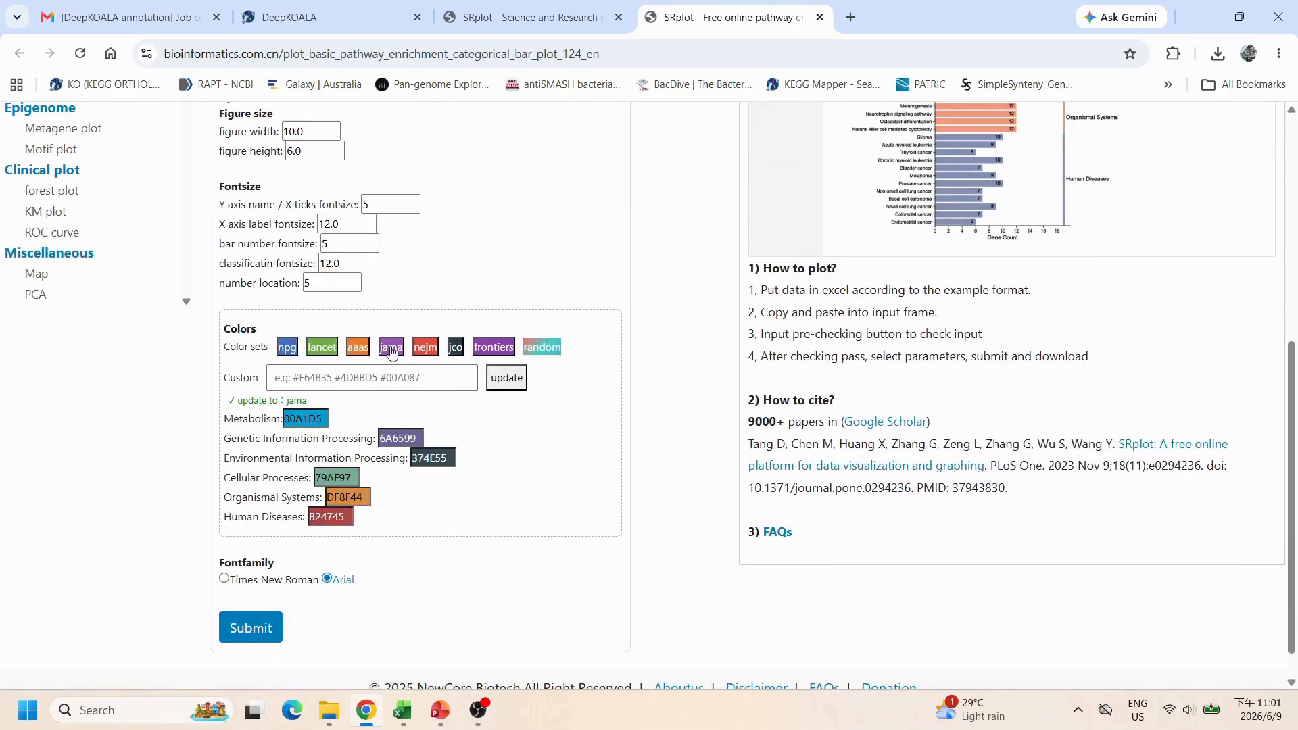
Step: Set the font family to Times New Roman and submit the plot
click(232, 581)
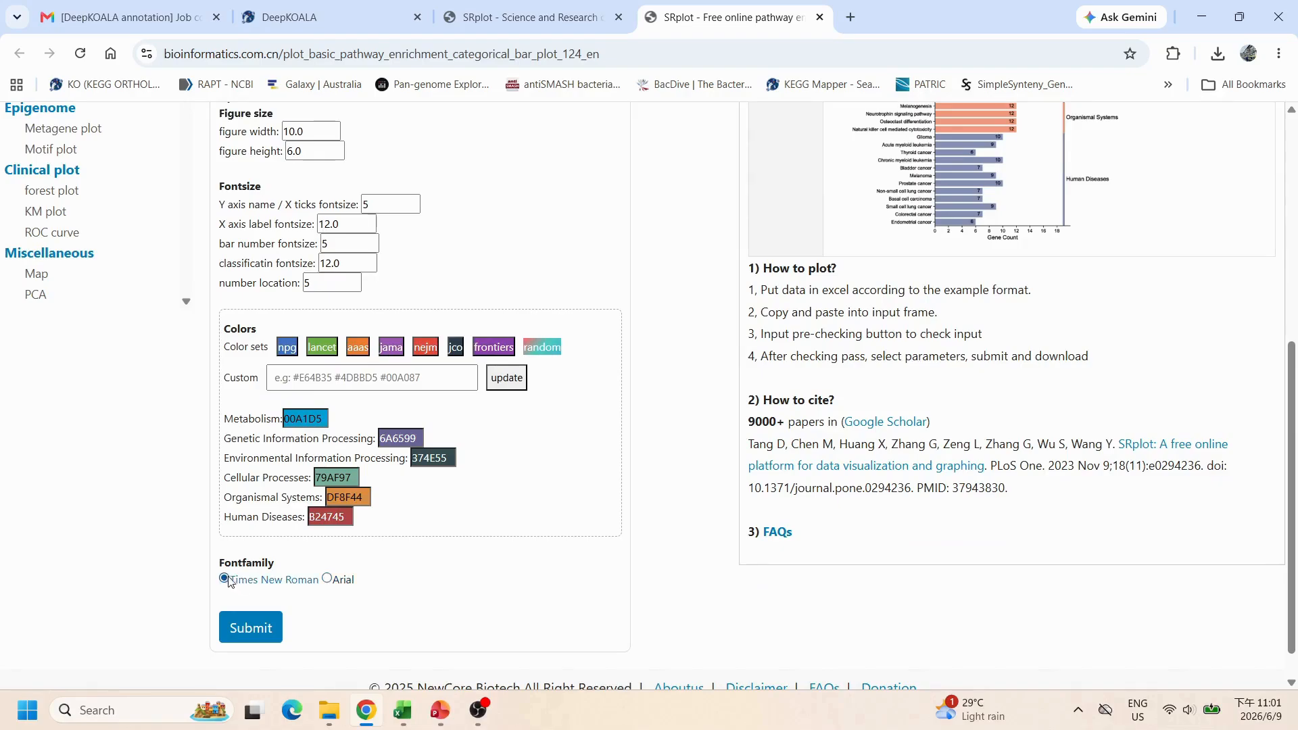
click(259, 627)
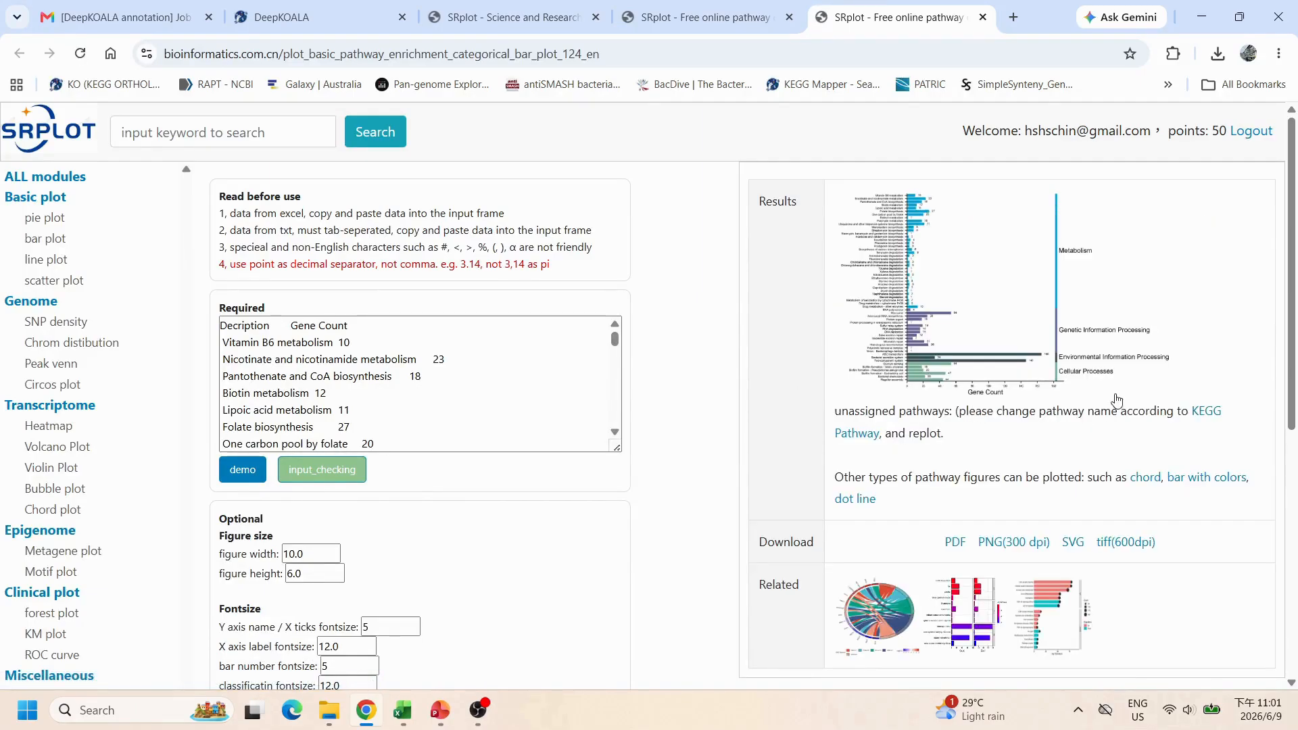
Step: Open the generated pathway summary chart at full size to examine it
drag(744, 544, 820, 554)
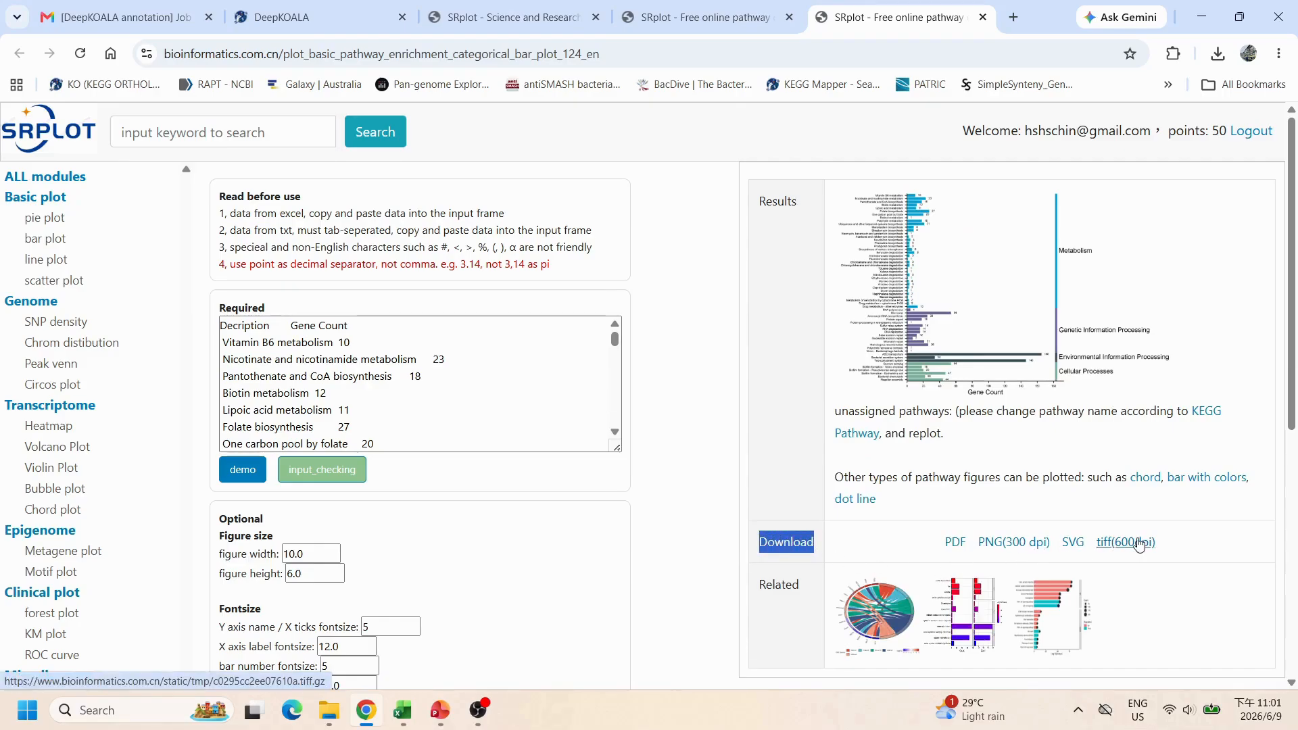
click(954, 315)
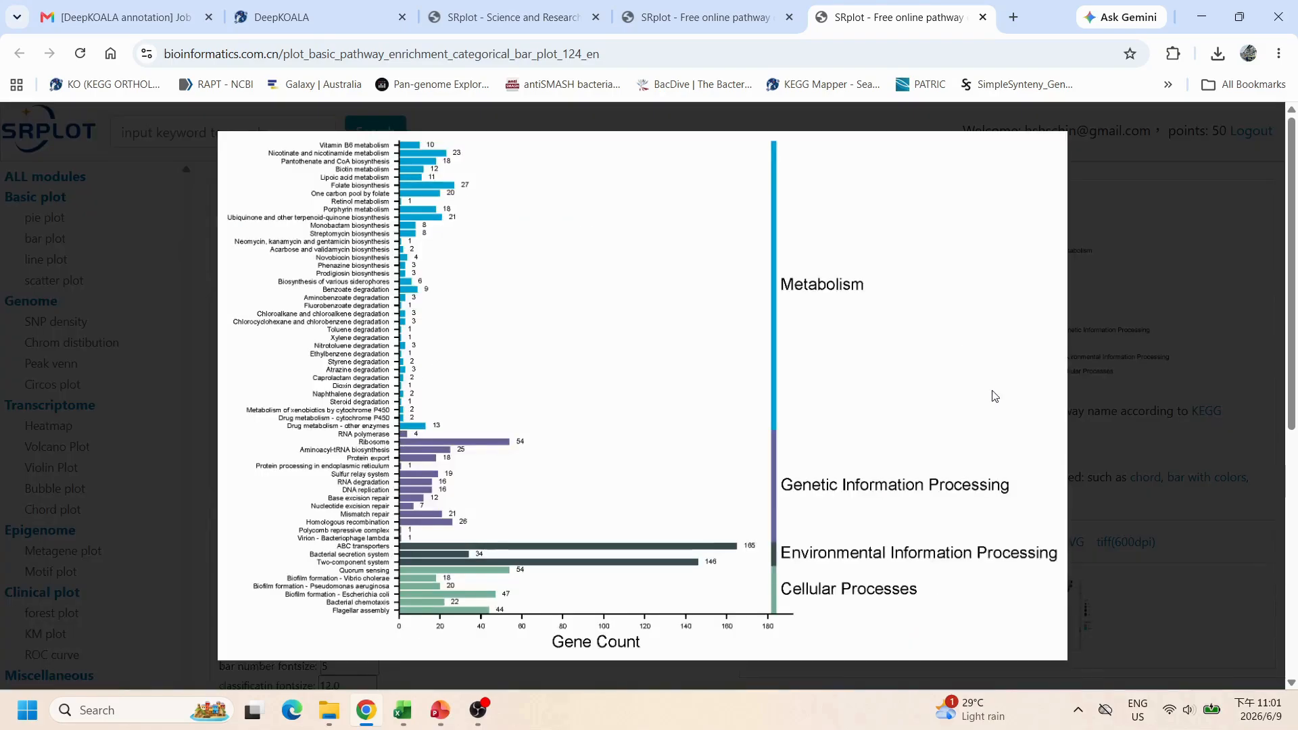